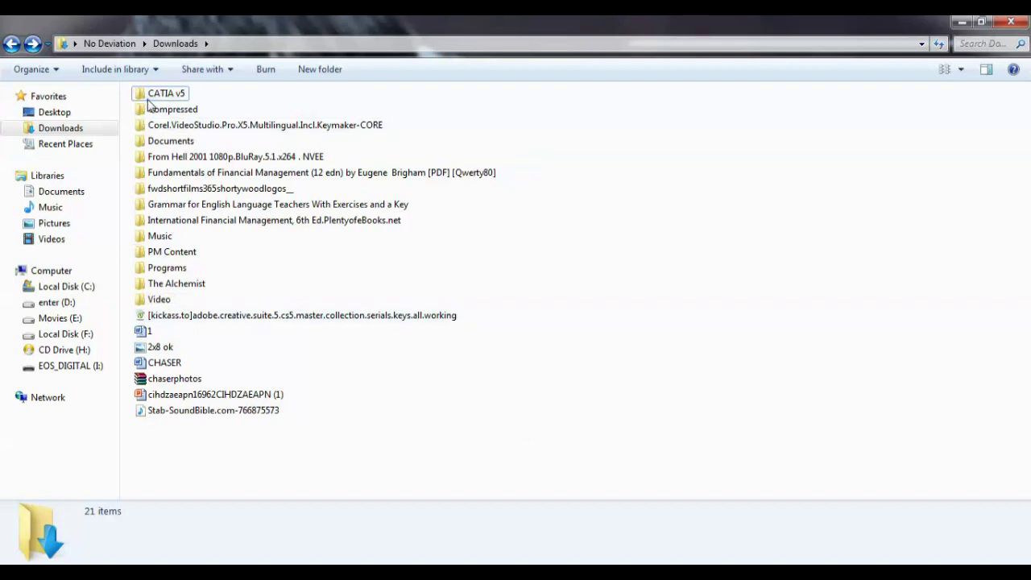
Step: Open Downloads\CATIA v5\disk_1 and launch the CATIA setup program
left_click(150, 98)
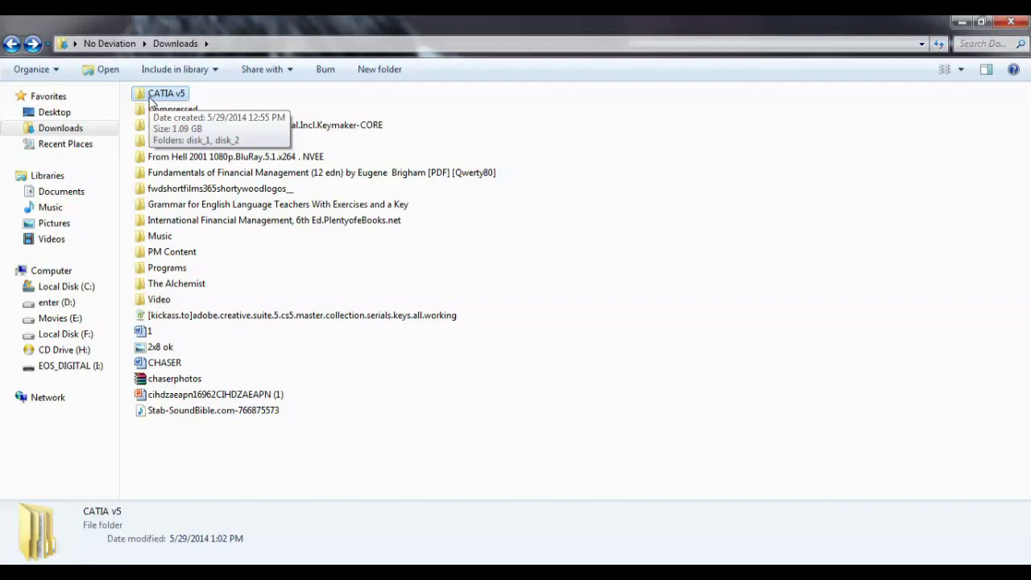
double_click(150, 100)
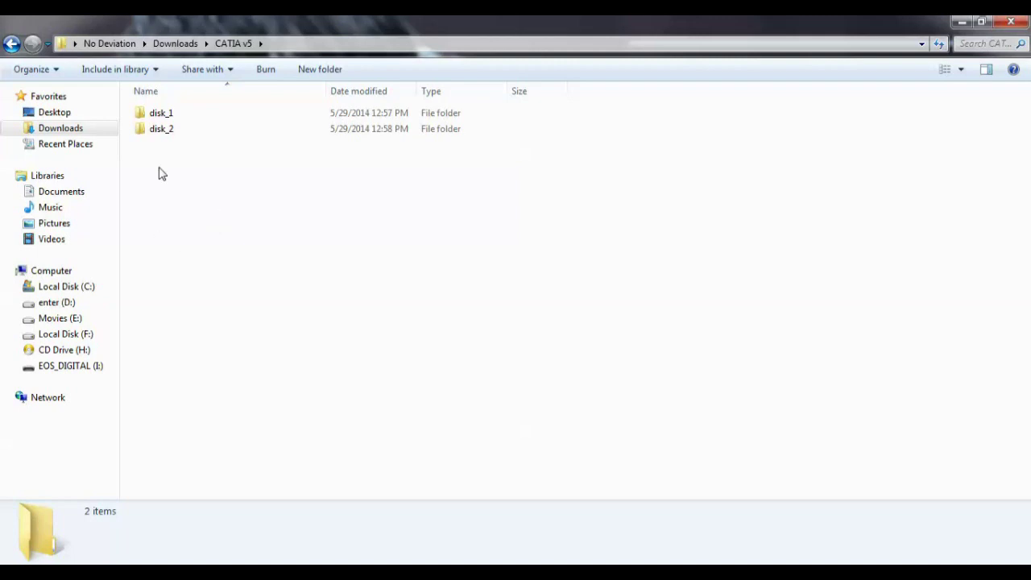
double_click(168, 116)
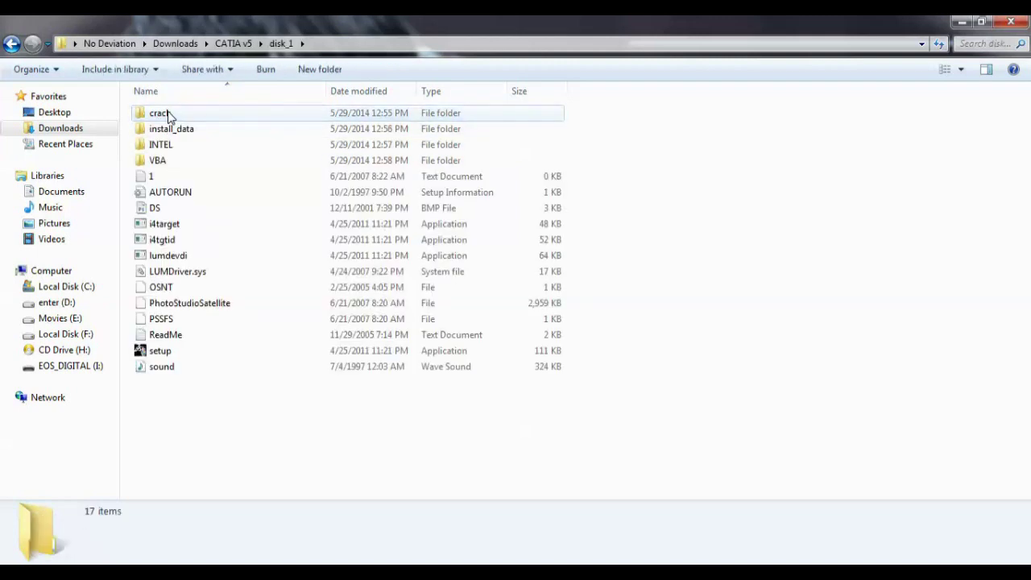
left_click(227, 359)
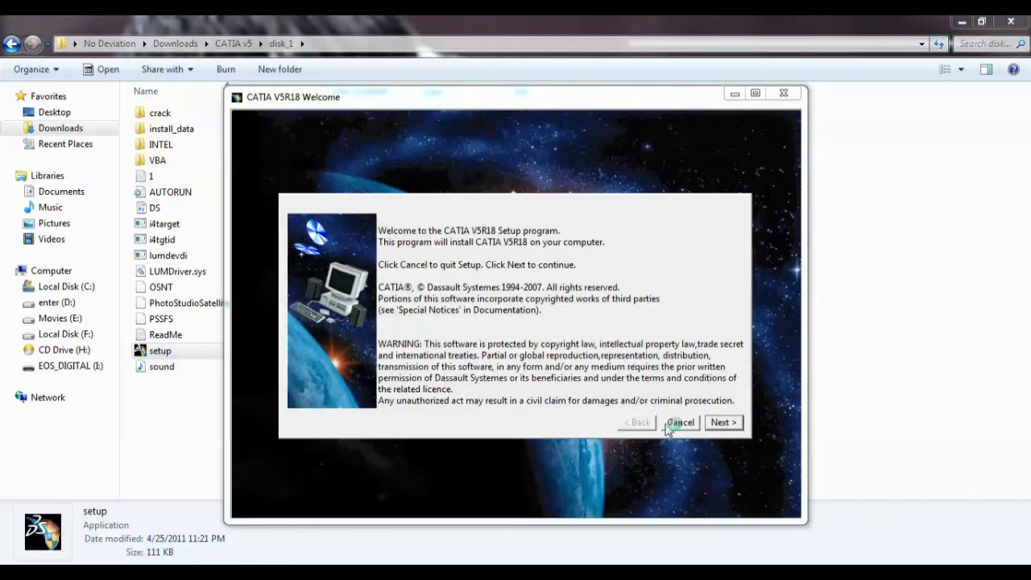
Step: Advance past Welcome and License, accepting the destination and creating the B18 directory
left_click(723, 423)
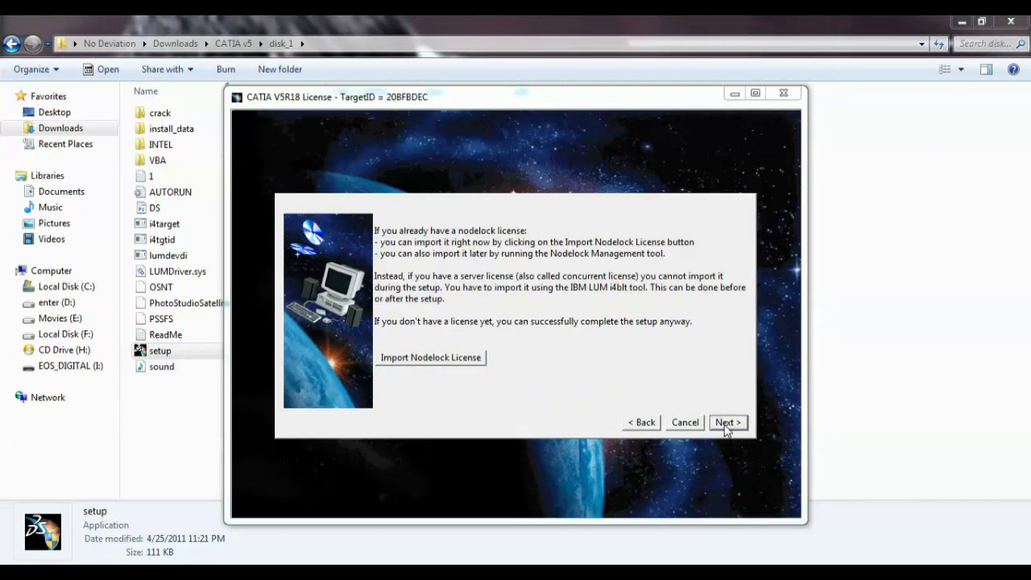
left_click(725, 424)
left_click(690, 426)
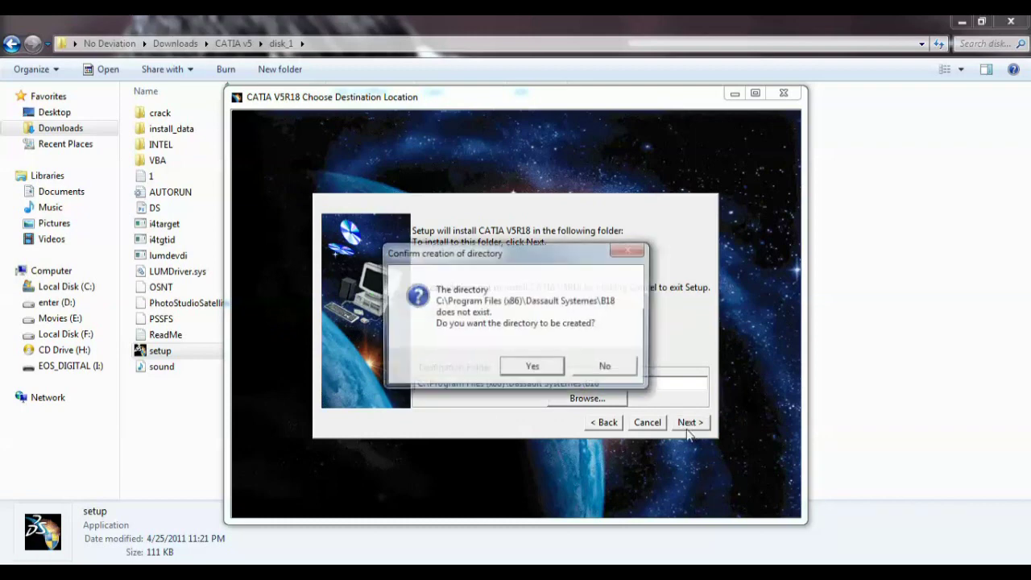
left_click(530, 367)
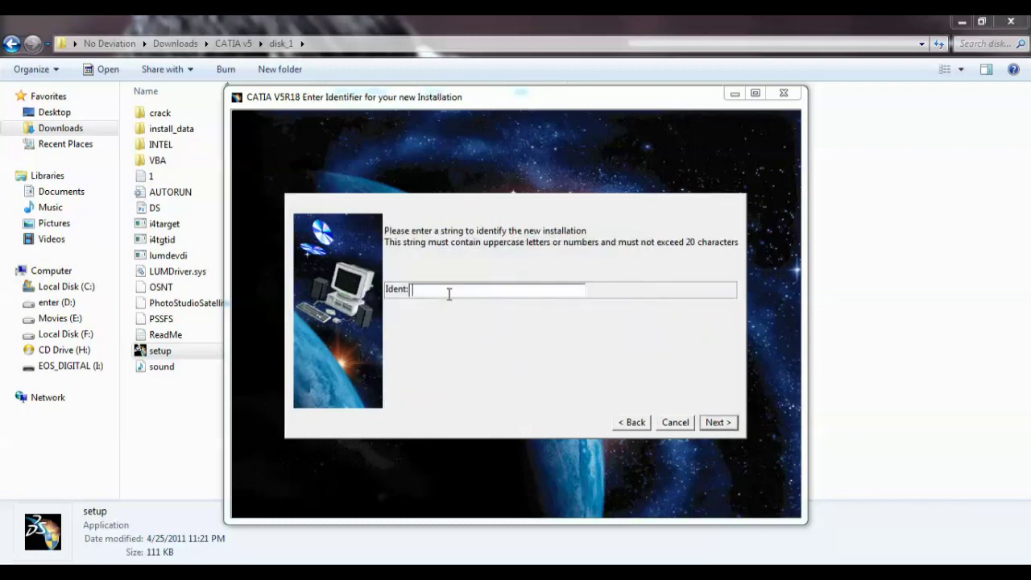
Step: Enter PKC1991 as the installation identifier, then return to the identifier page
type("PKC1991")
left_click(718, 423)
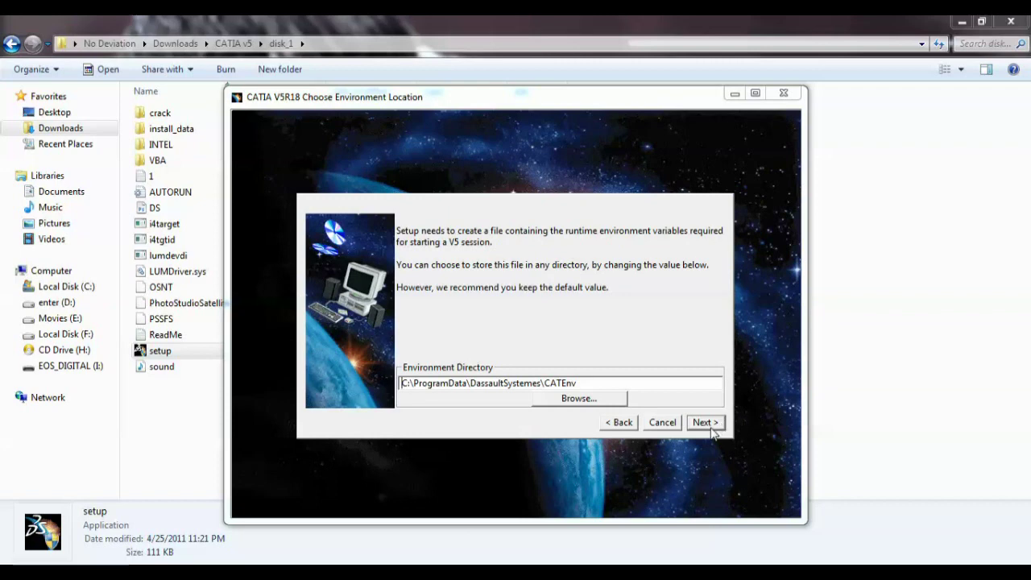
left_click(621, 426)
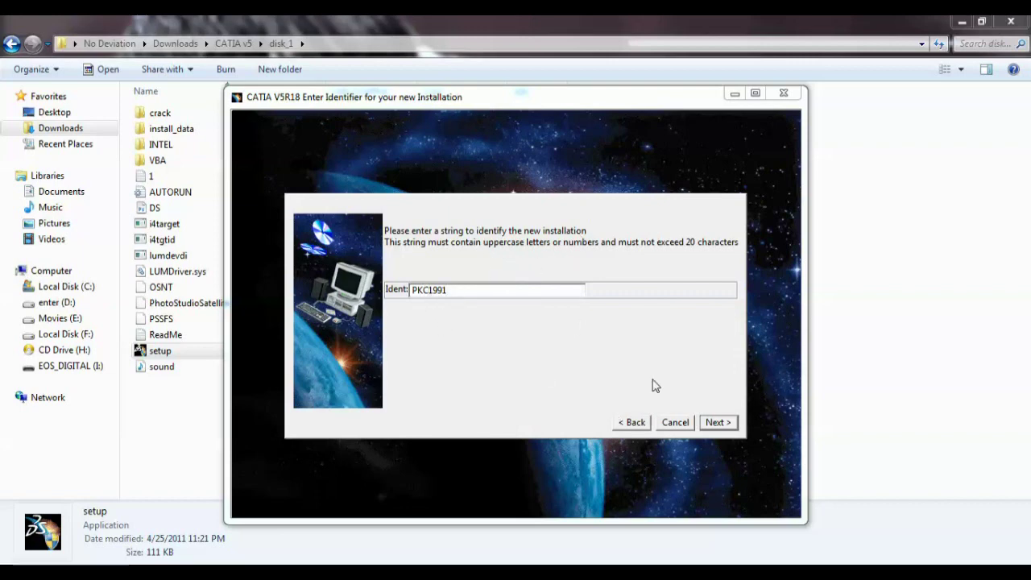
Step: Keep default environment, Complete setup, Orbix ports, timeout, ports and shortcuts; skip Vault Client and documentation
left_click(716, 423)
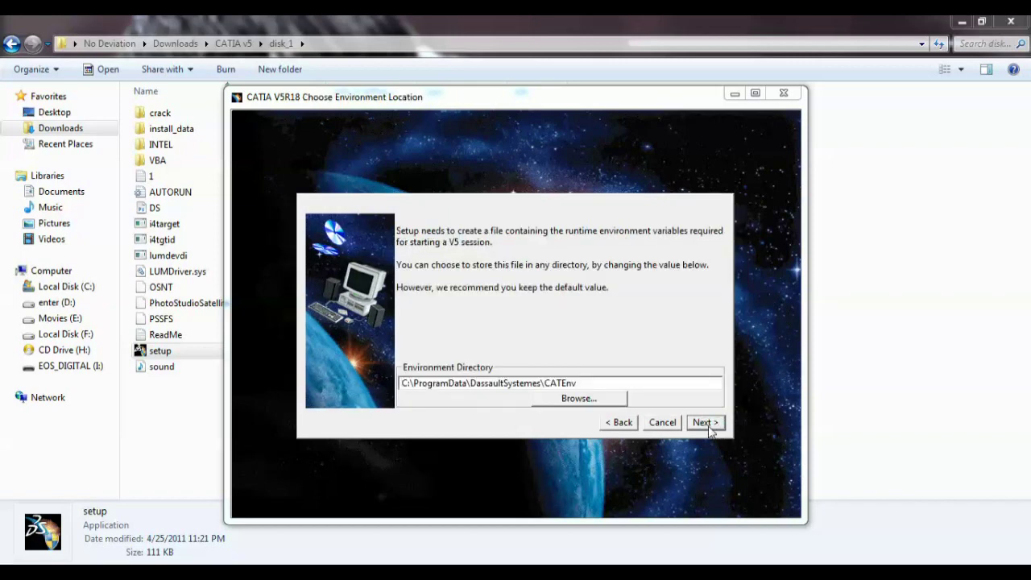
left_click(707, 423)
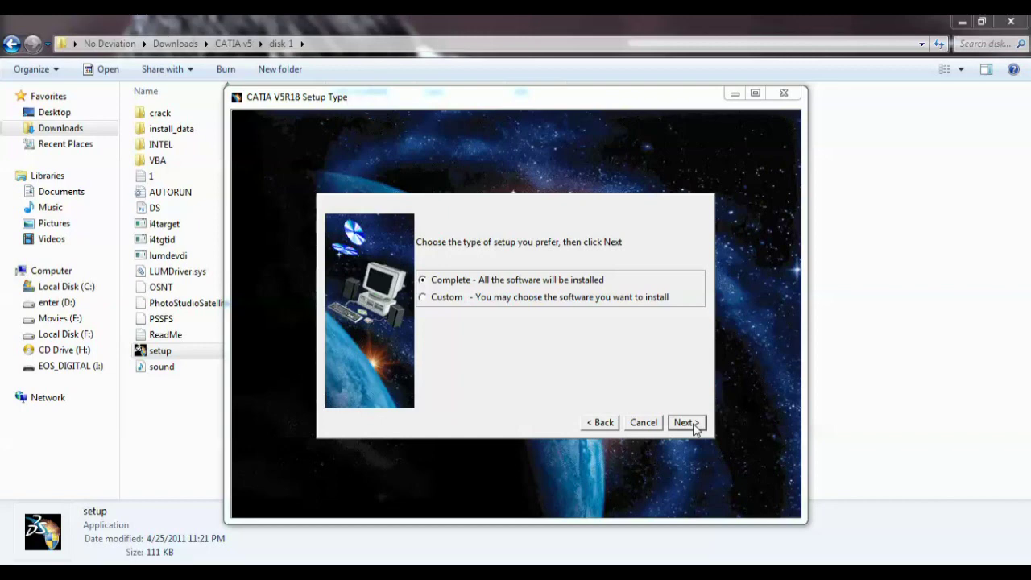
left_click(694, 429)
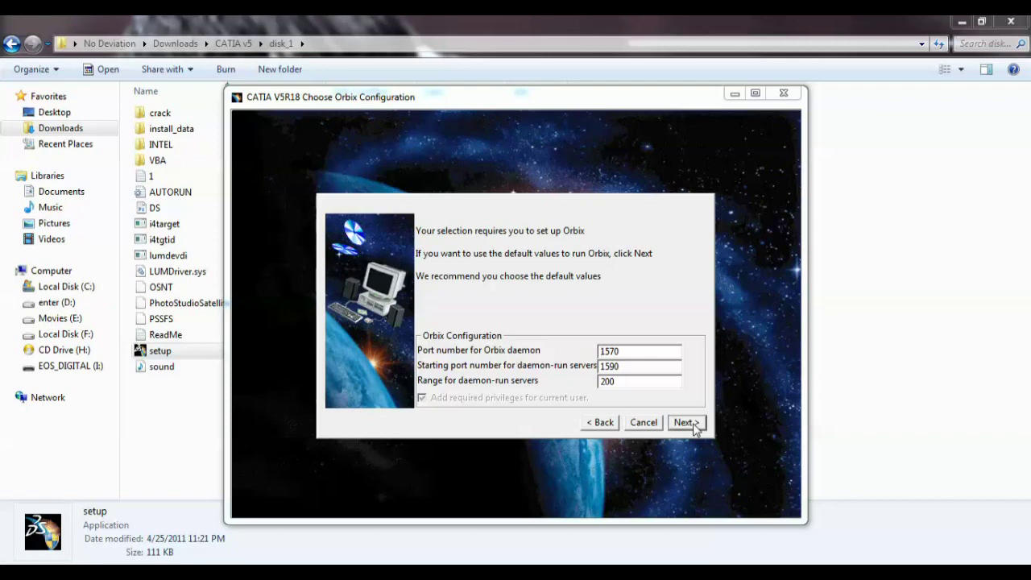
left_click(694, 428)
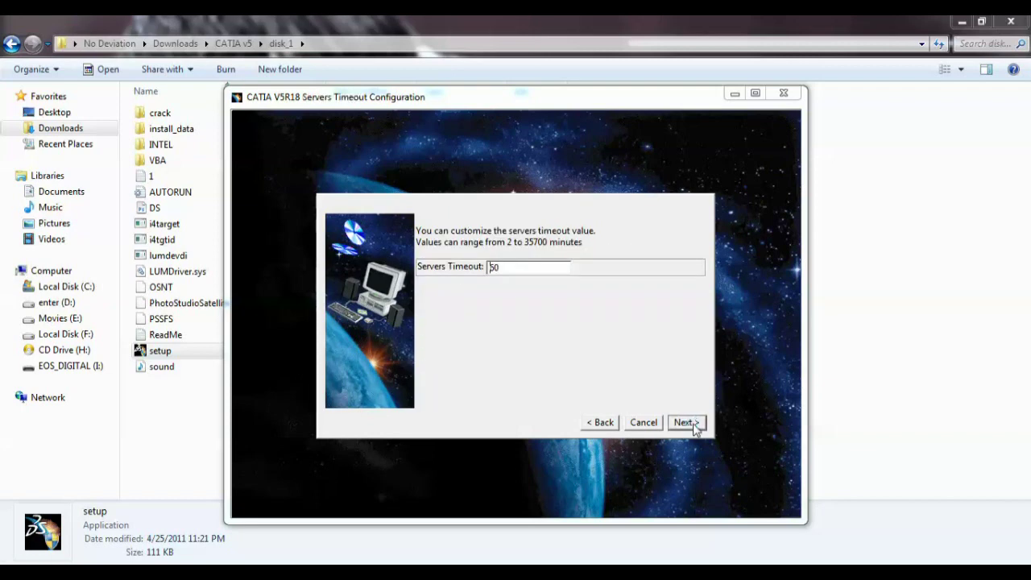
left_click(694, 429)
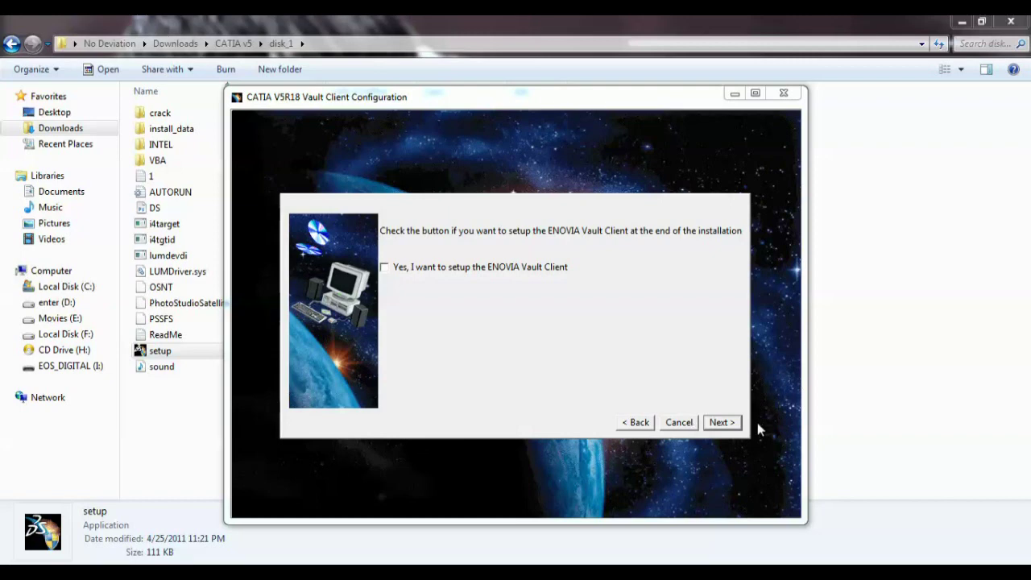
left_click(732, 422)
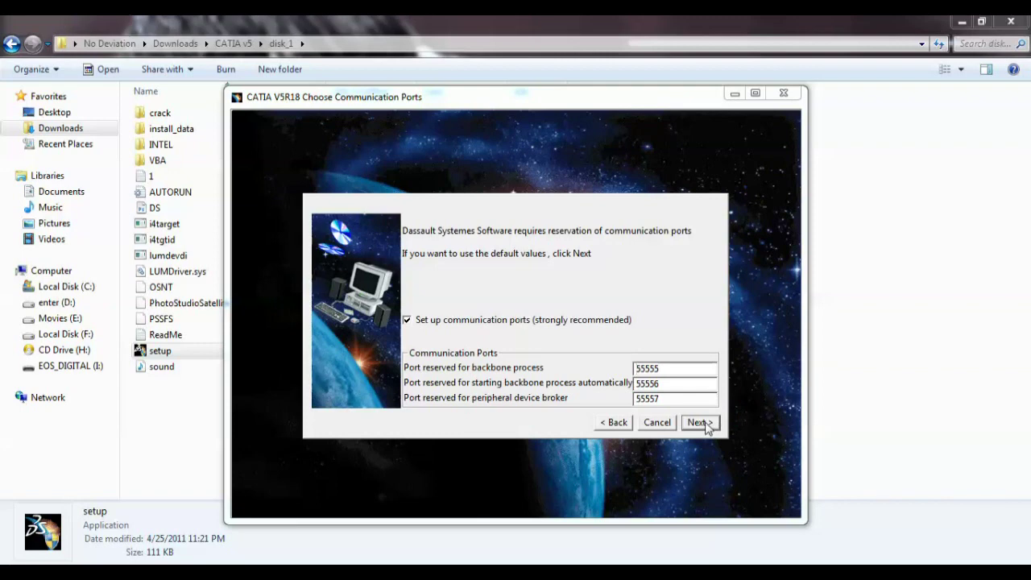
left_click(700, 423)
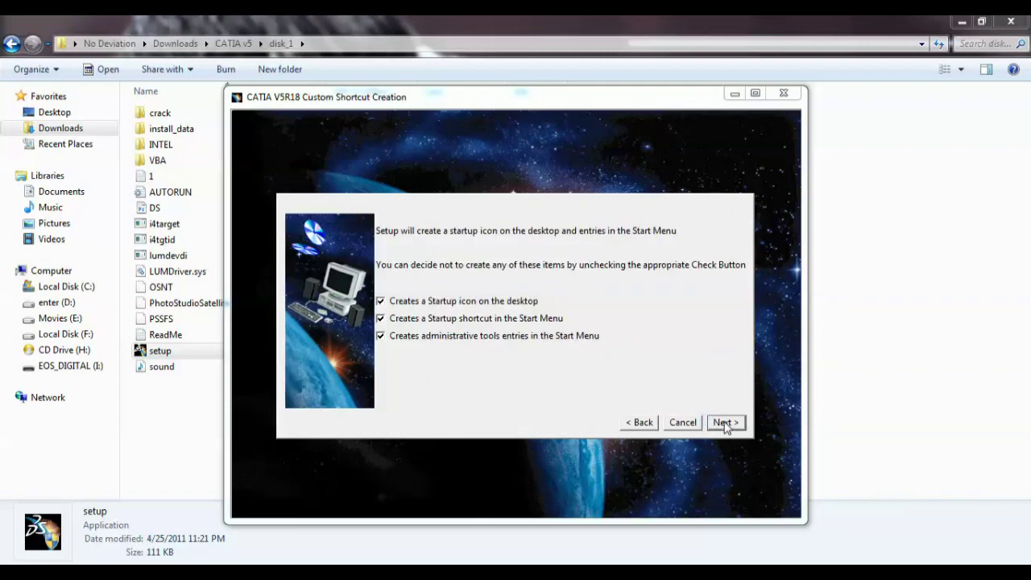
left_click(724, 423)
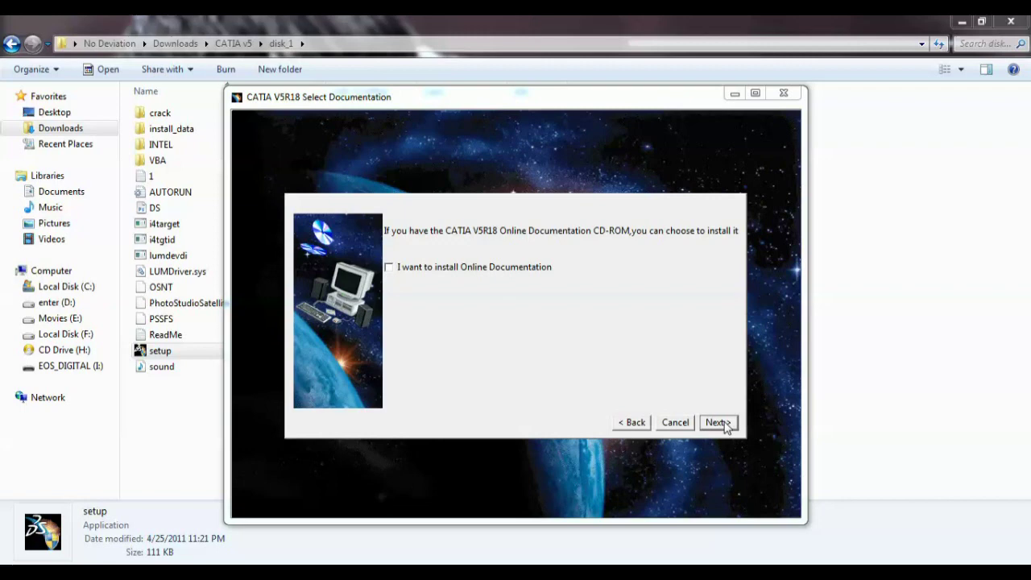
left_click(714, 423)
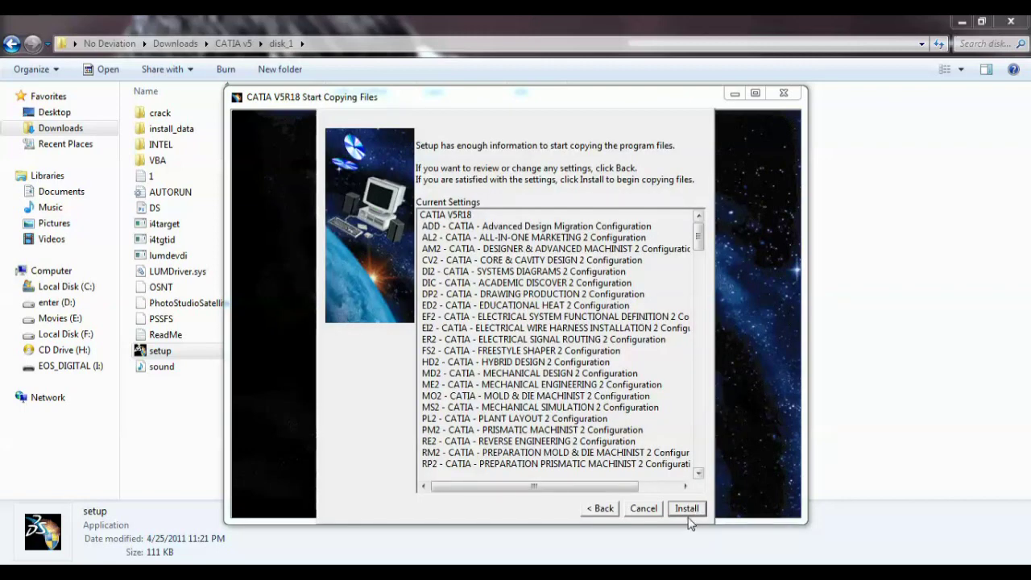
Step: Start installing, dismiss the Windows Installer notice, and acknowledge the wrong CD-ROM error at 55%
left_click(687, 509)
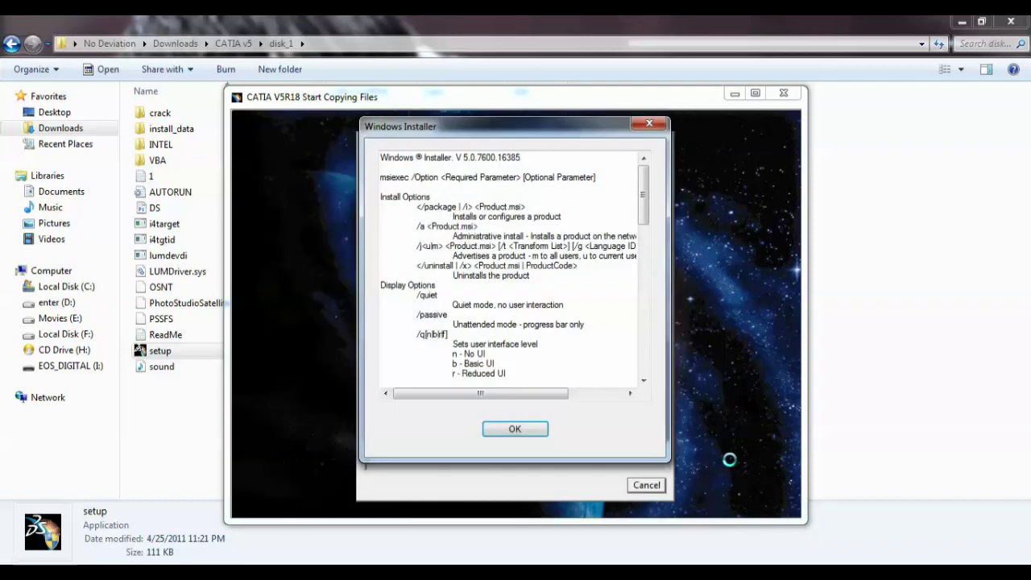
left_click(512, 430)
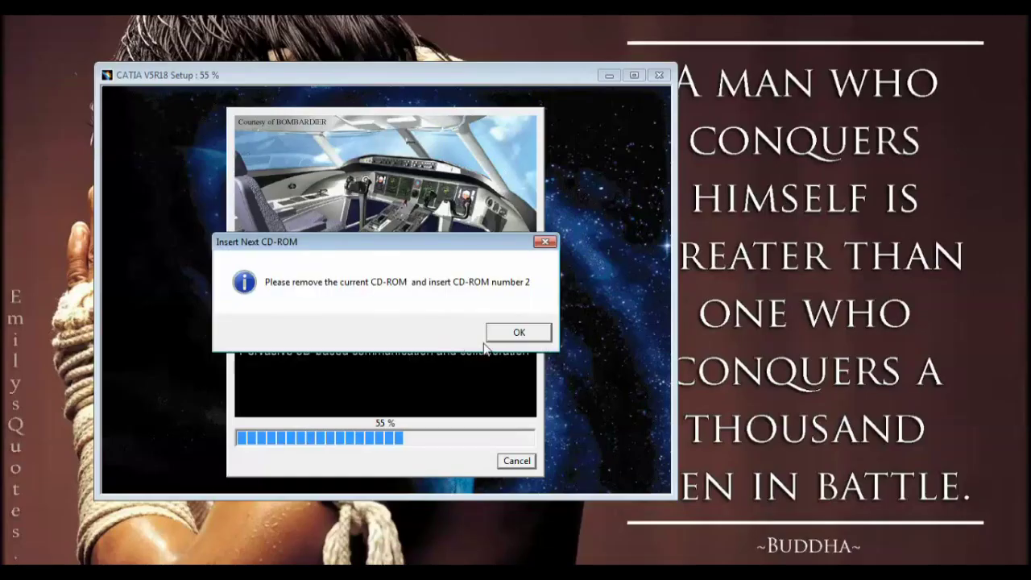
left_click(493, 337)
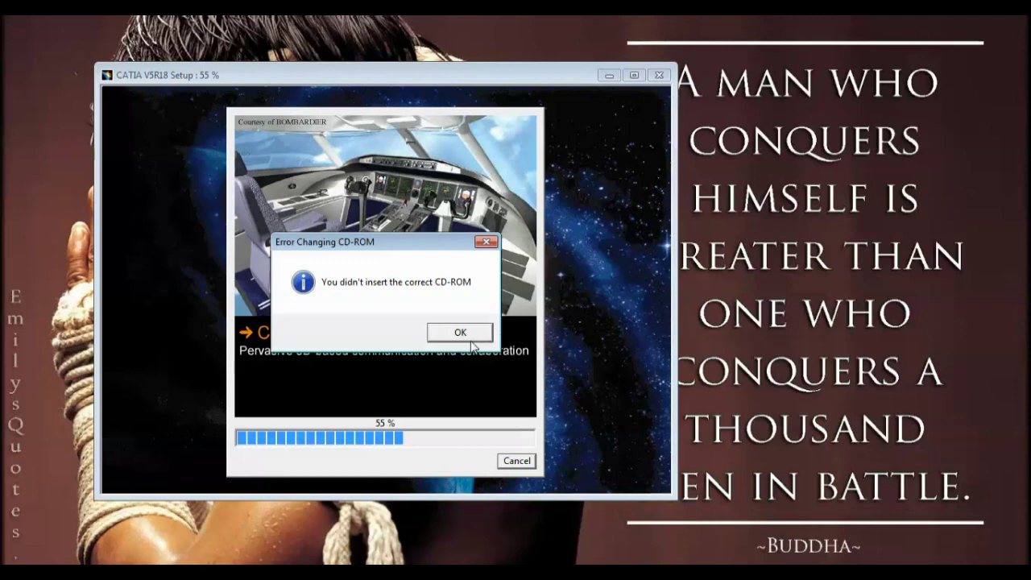
left_click(471, 339)
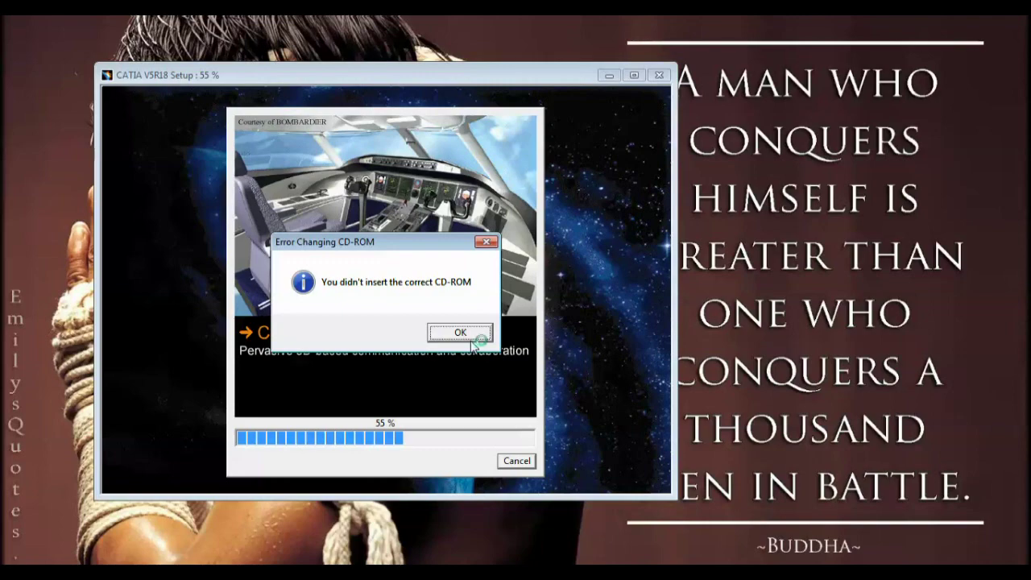
Step: End the frozen CATIA setup task in Task Manager and close Task Manager
key("ctrl+shift+Escape")
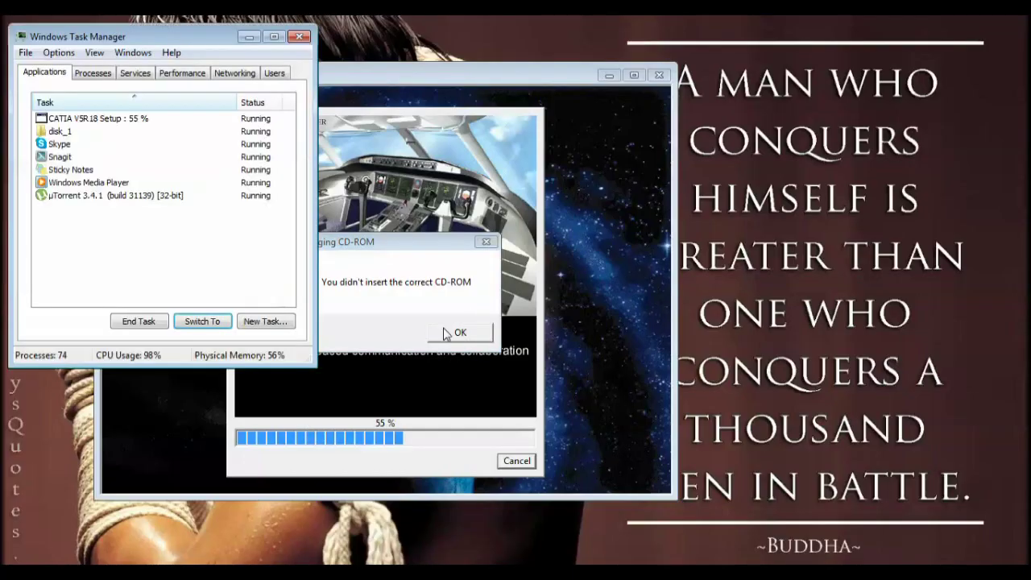
left_click(101, 105)
left_click(101, 105)
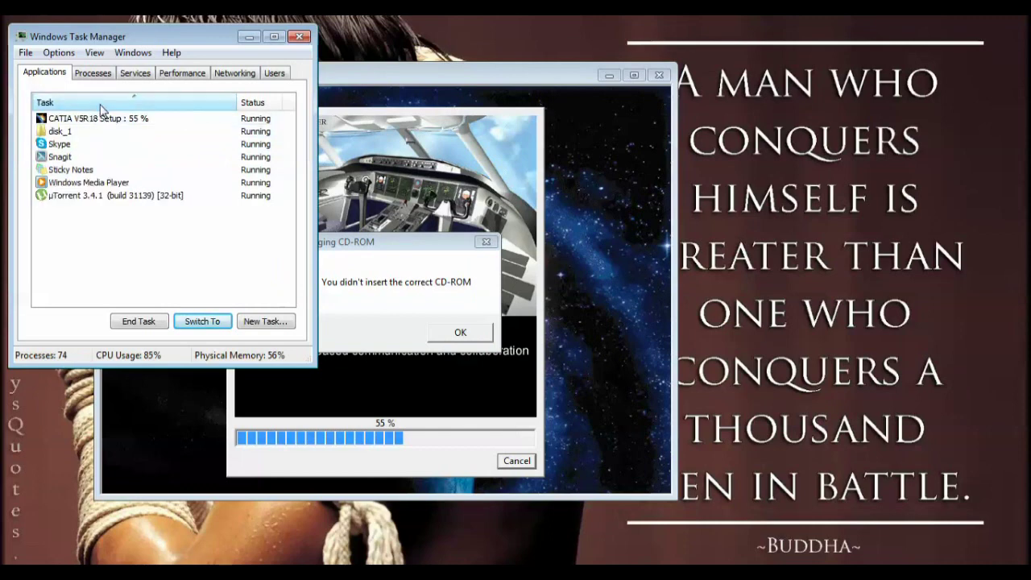
left_click(97, 118)
left_click(138, 320)
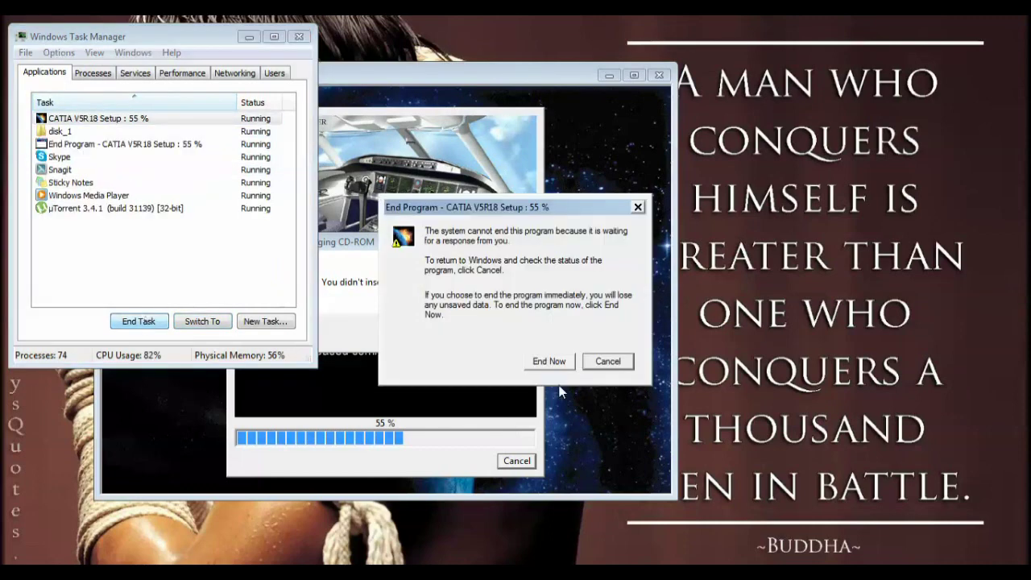
left_click(553, 361)
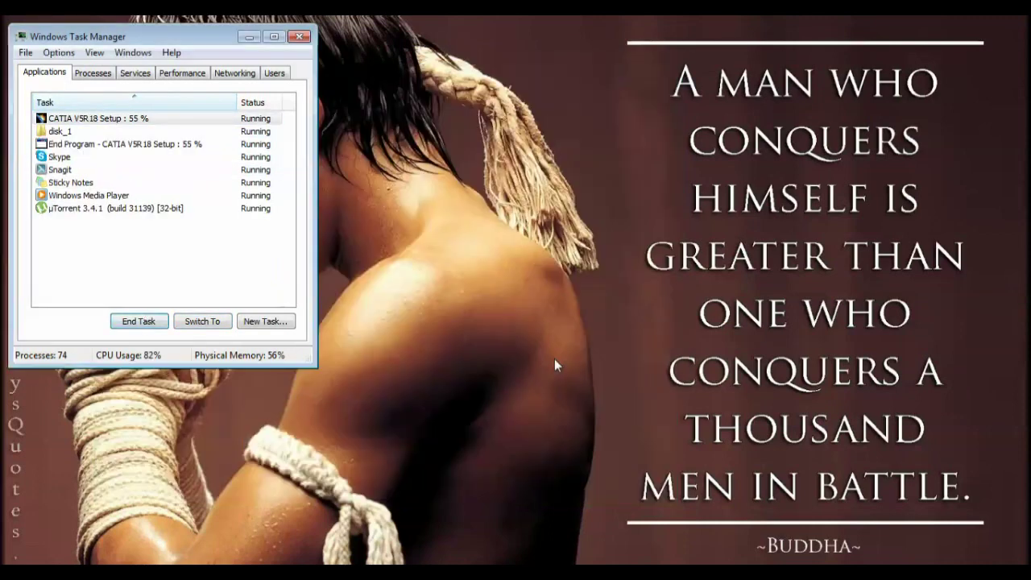
left_click(301, 36)
Step: Refresh the desktop, return Explorer to the CATIA v5 folder, and open disk_2
right_click(325, 139)
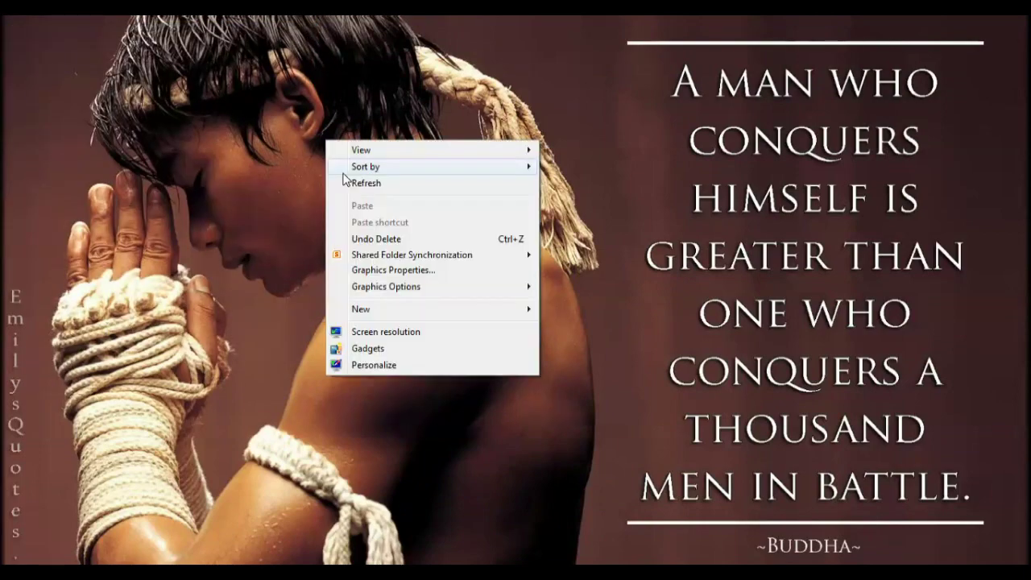
left_click(359, 183)
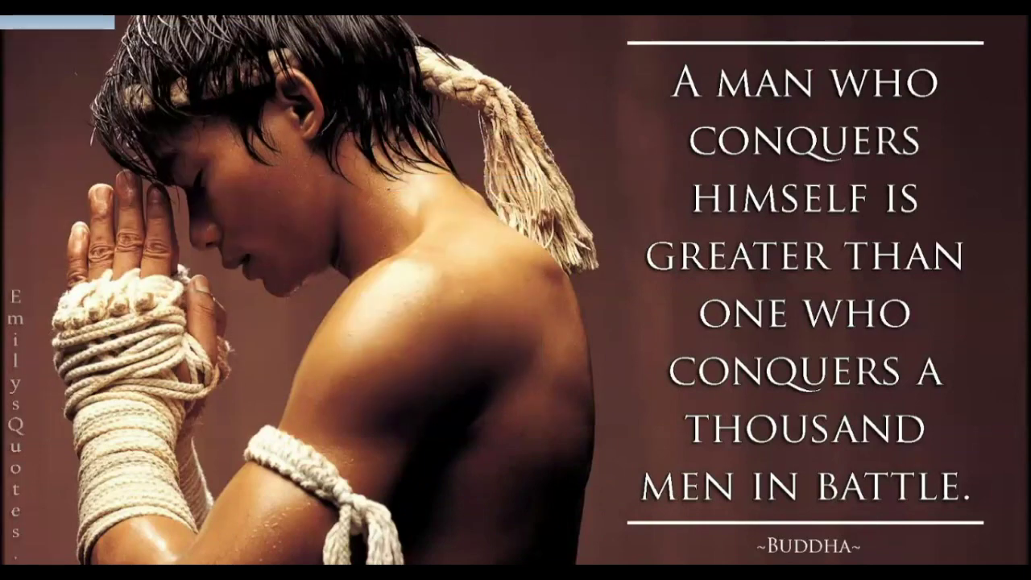
key("alt+Tab")
left_click(7, 44)
double_click(157, 134)
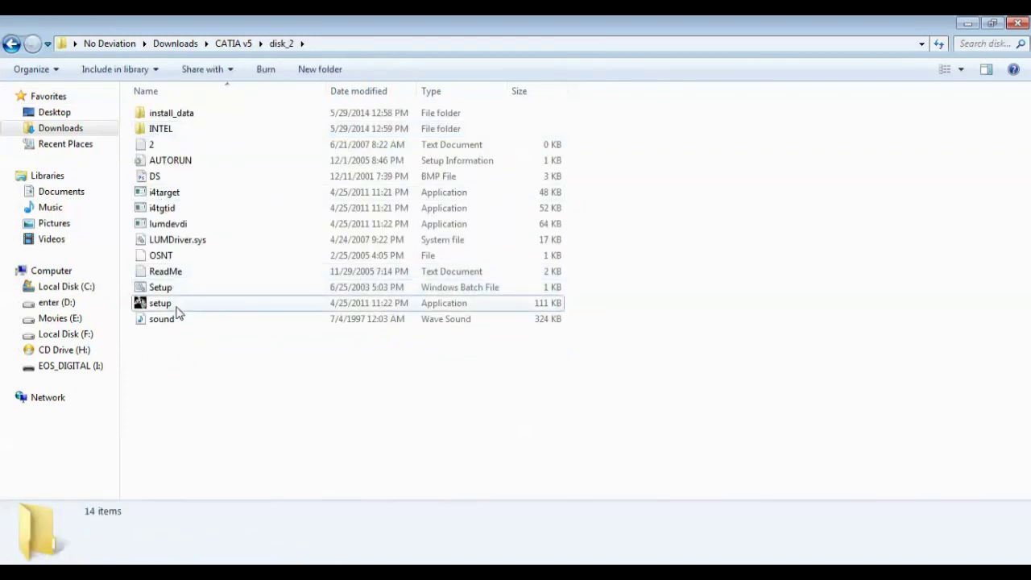
Step: Launch setup from the disk_2 folder and minimize Explorer
double_click(178, 309)
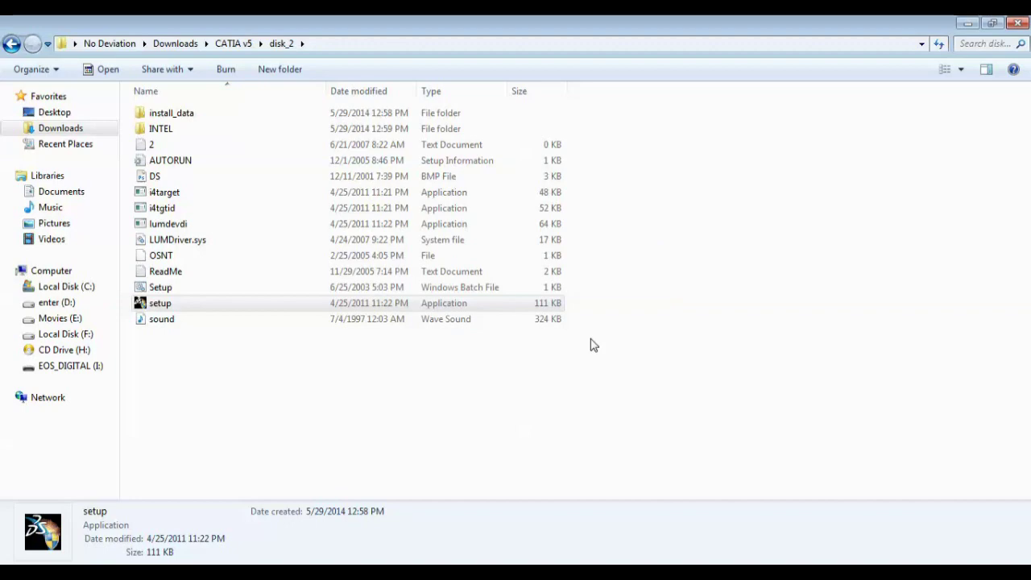
left_click(964, 25)
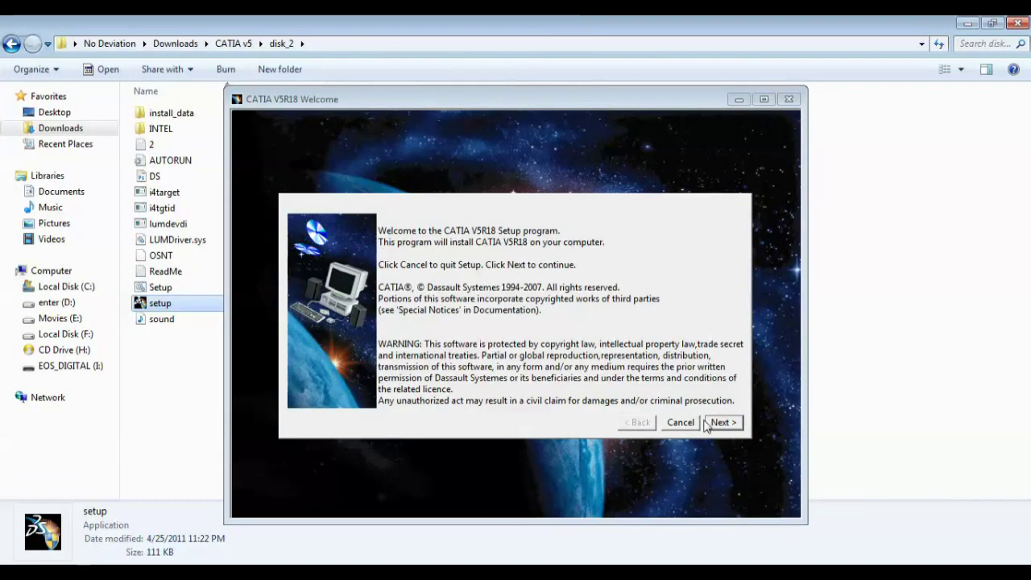
Step: Accept welcome, license, default destination, environment, configurations and the Complete setup type
left_click(706, 424)
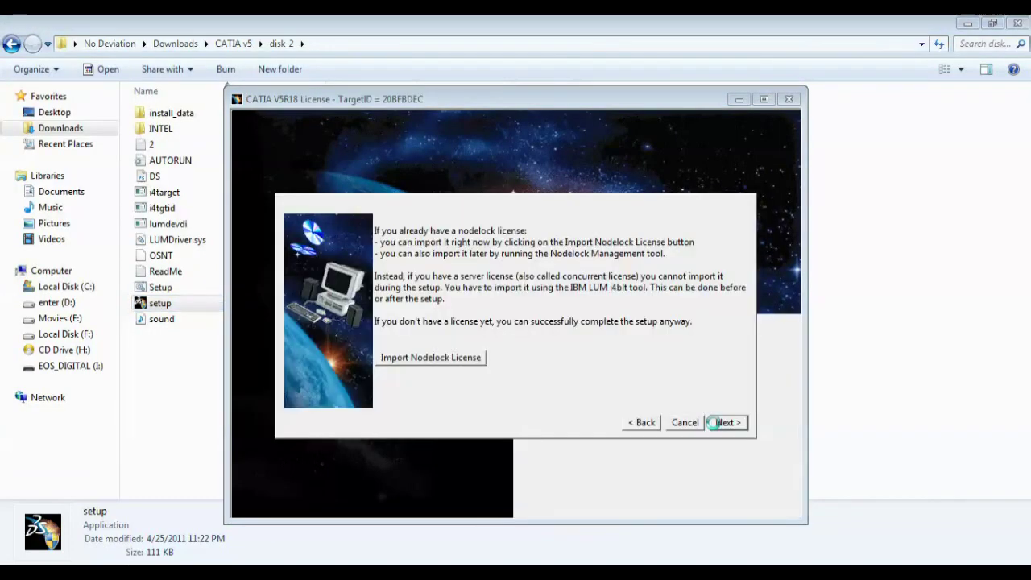
left_click(717, 424)
left_click(687, 460)
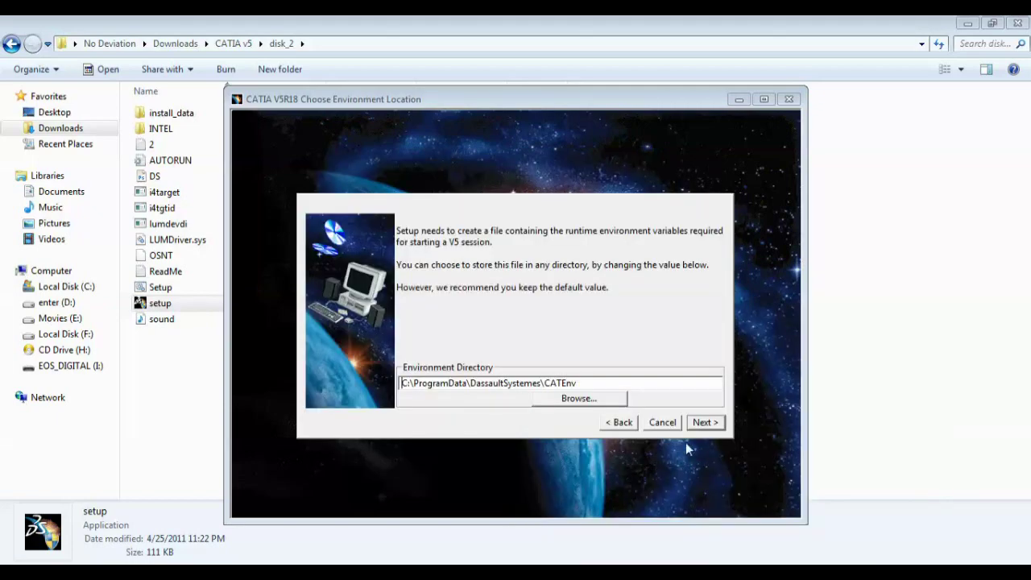
left_click(709, 422)
left_click(722, 448)
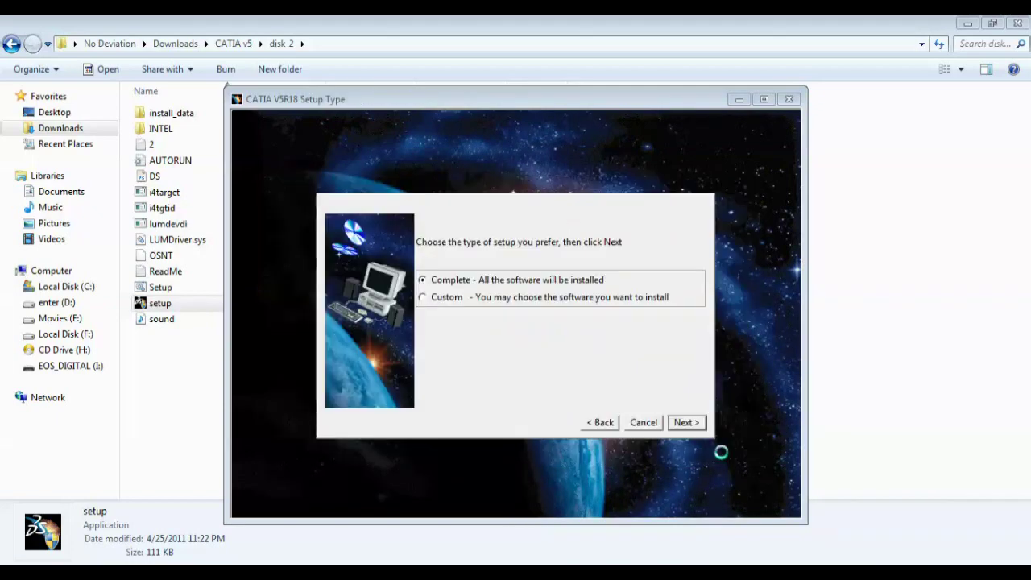
left_click(685, 424)
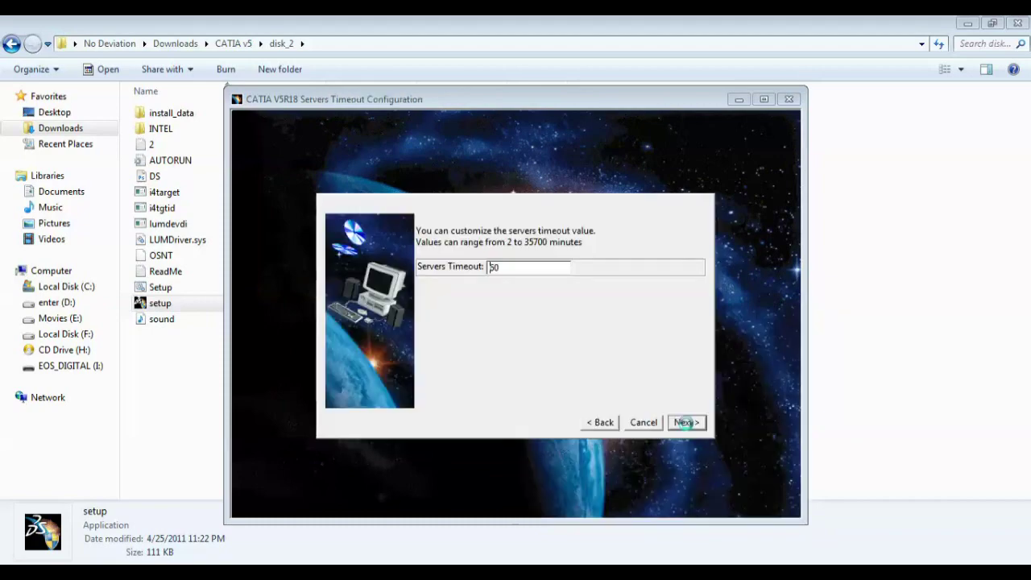
Step: Keep 60-minute timeout, default ports and shortcuts, skip online docs, then install and finish
left_click(687, 423)
left_click(689, 424)
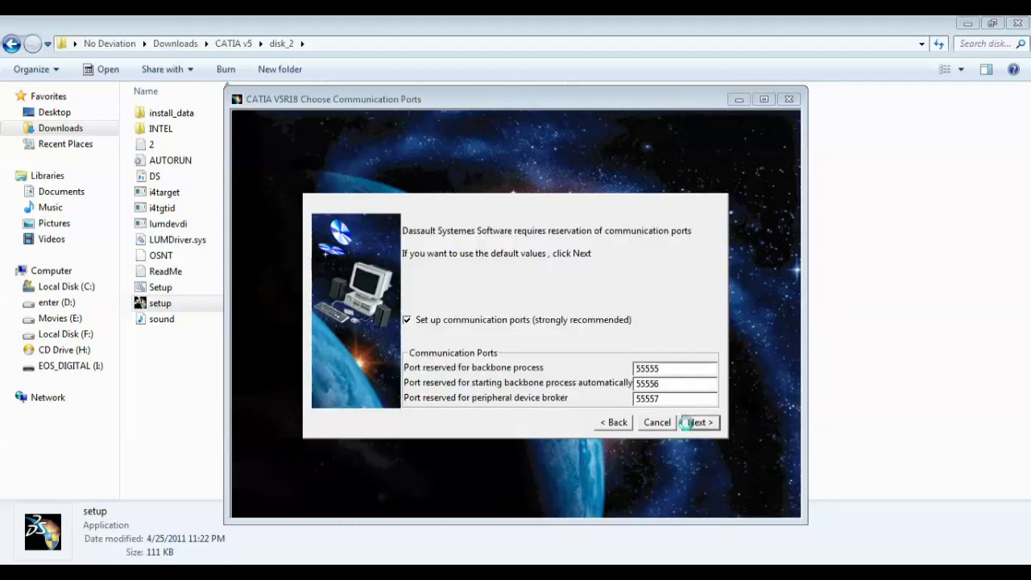
left_click(732, 429)
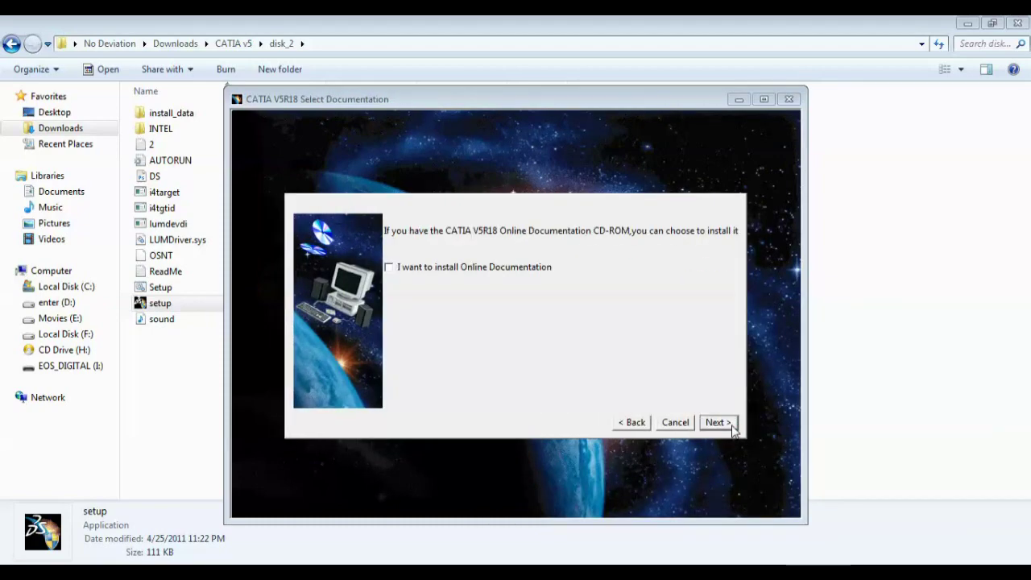
left_click(725, 424)
left_click(686, 508)
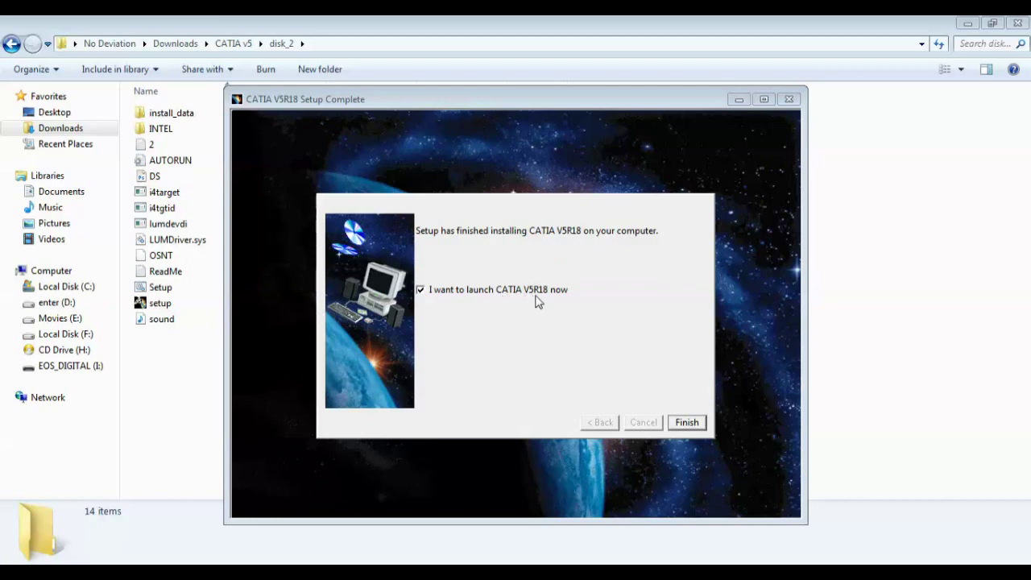
left_click(687, 423)
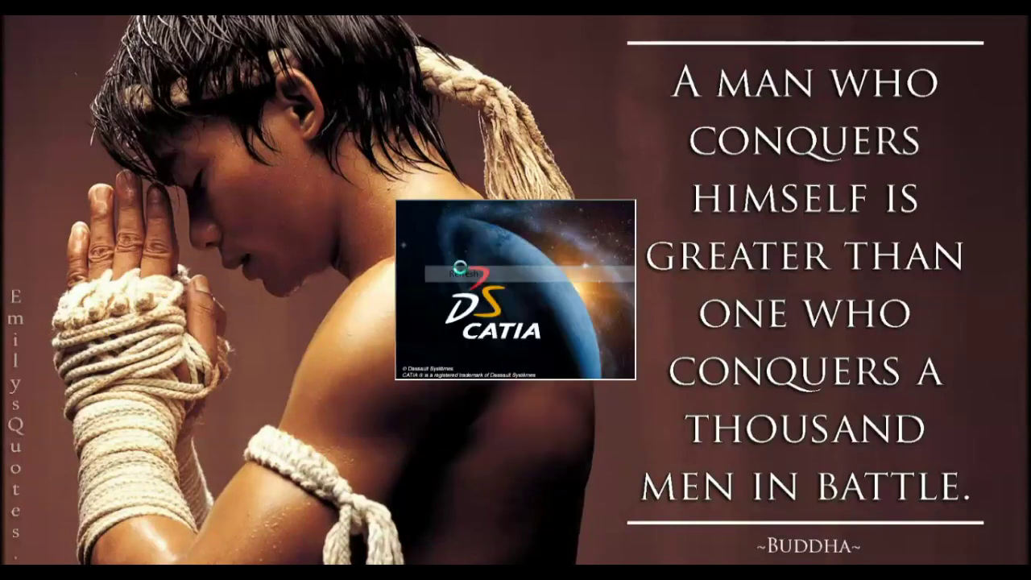
Step: Refresh the desktop while CATIA V5 starts loading
right_click(939, 249)
left_click(933, 292)
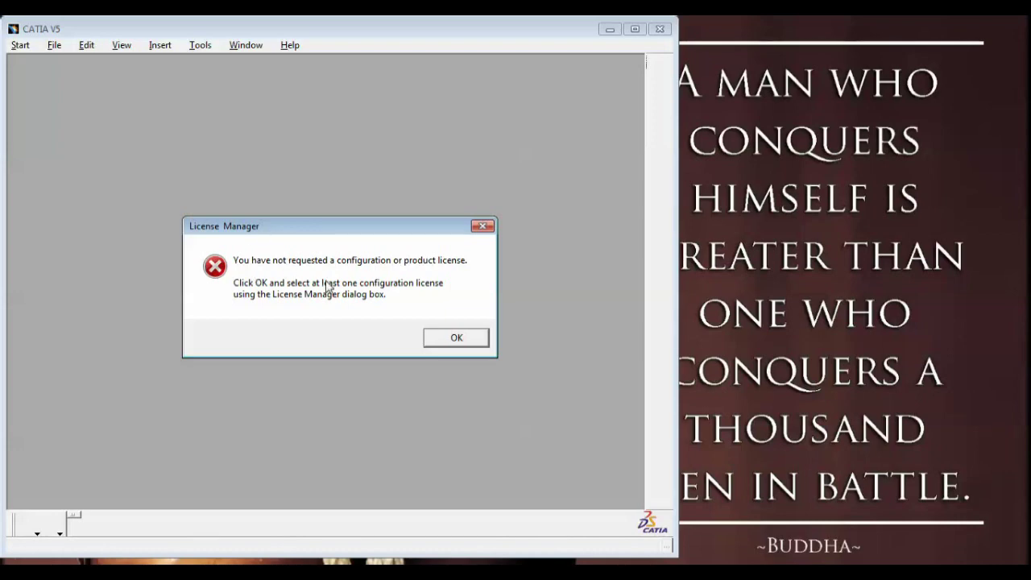
Step: Dismiss the missing-license message, allow CATIA through the firewall, and close License Manager
left_click(450, 341)
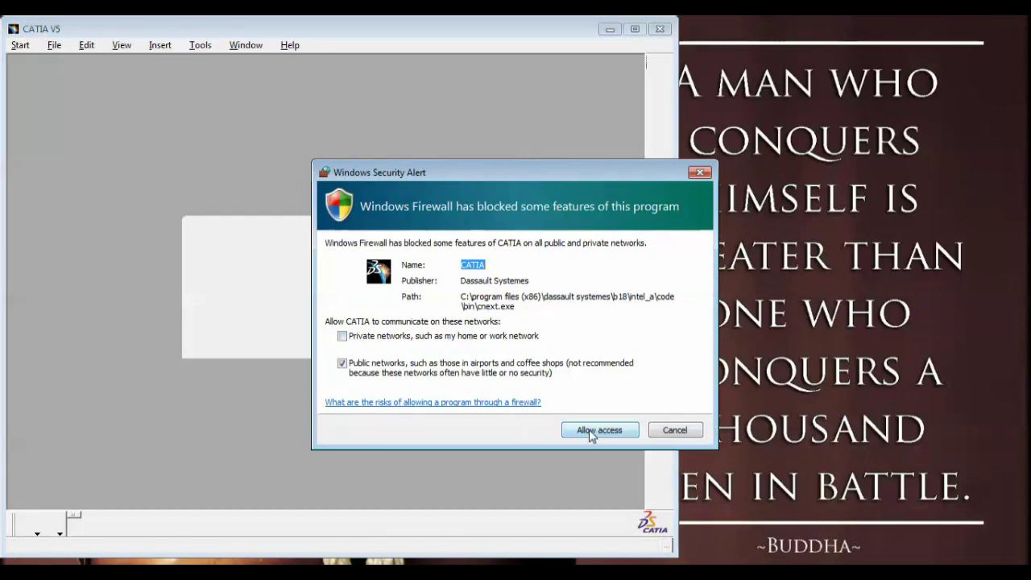
left_click(589, 431)
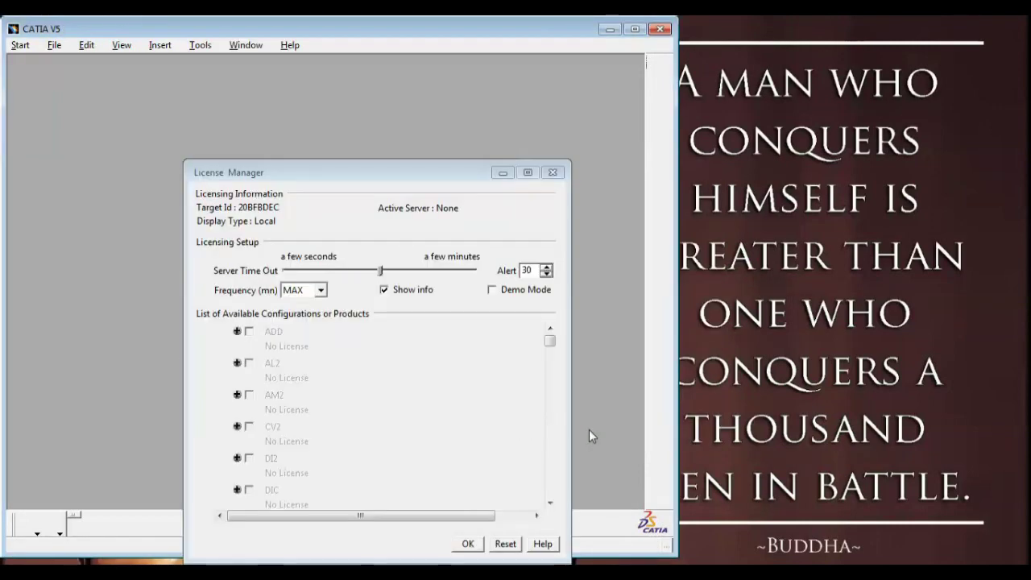
left_click(466, 546)
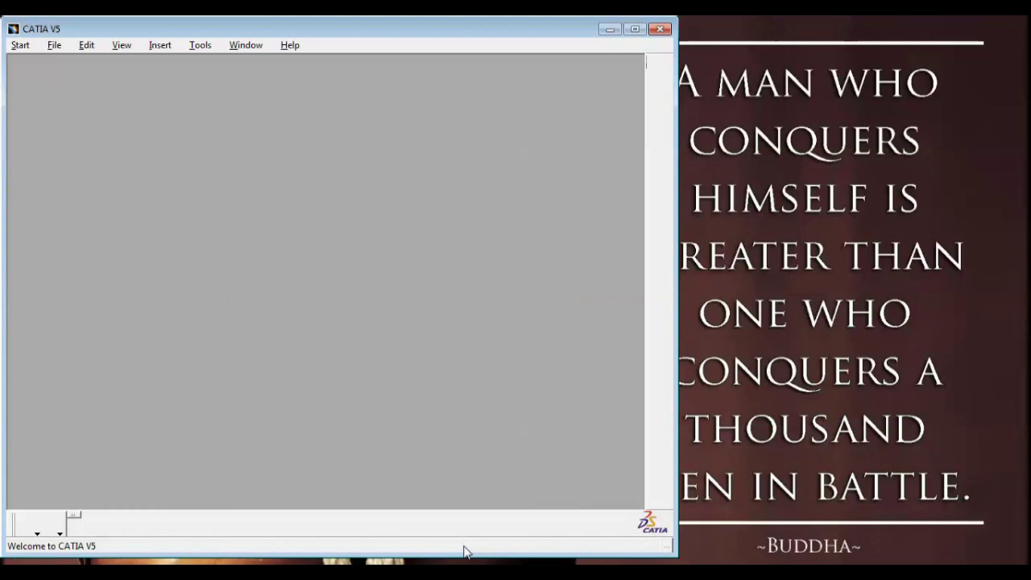
Step: Exit CATIA V5 via Start > Exit, refresh the desktop, and return to Explorer
left_click(16, 46)
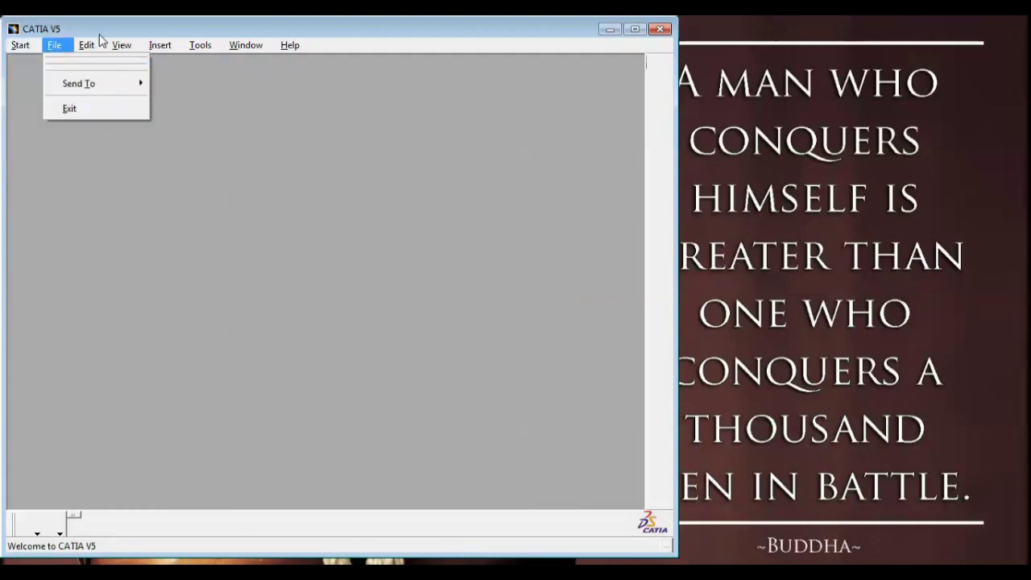
mouse_move(92, 48)
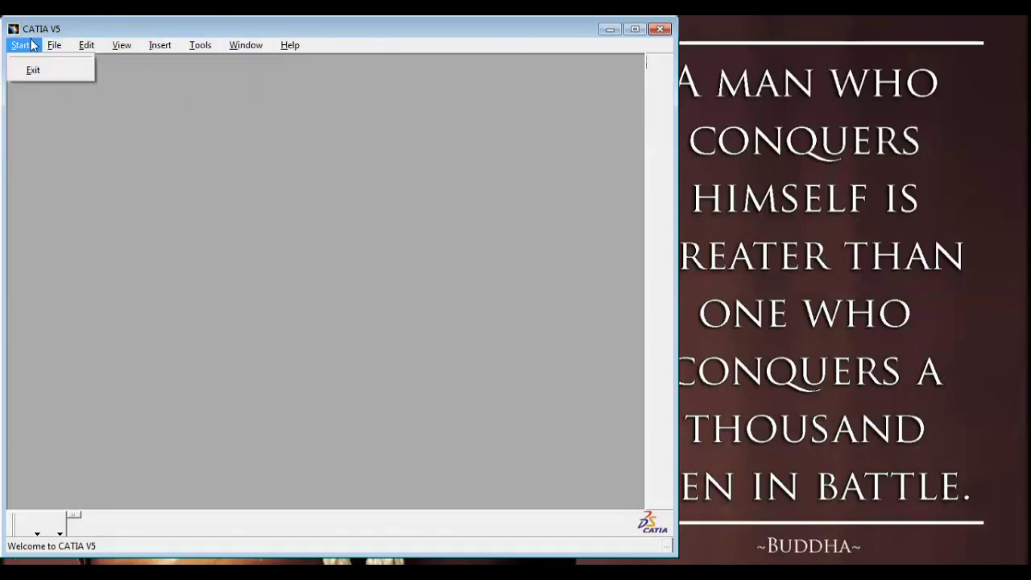
left_click(34, 71)
right_click(216, 134)
left_click(258, 180)
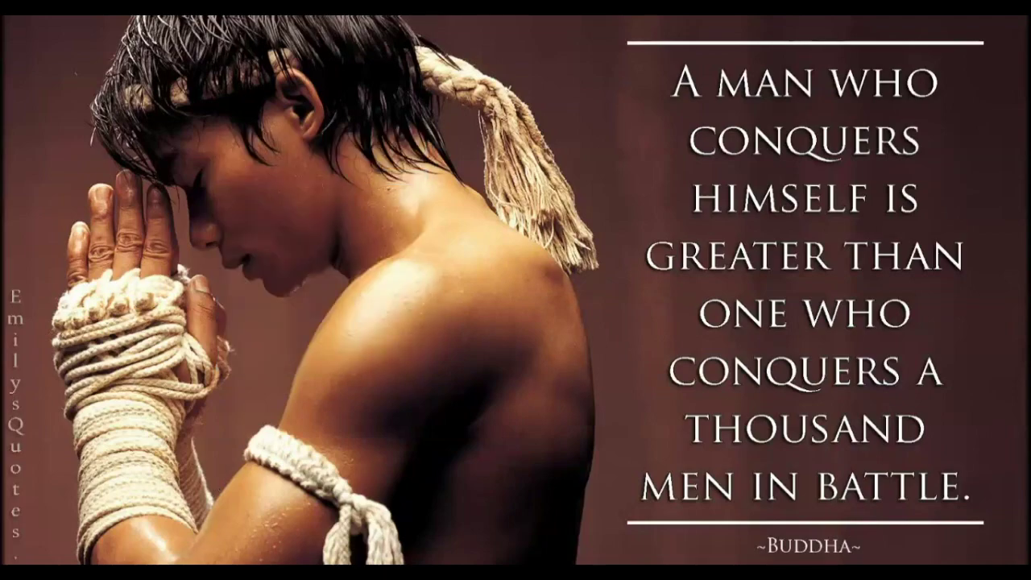
key("alt+Tab")
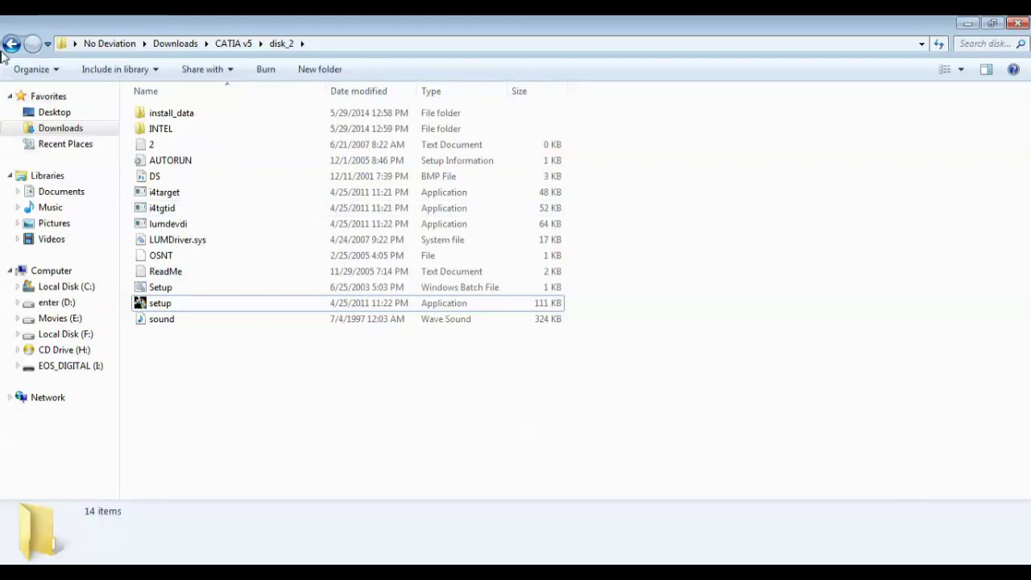
Step: Confirm the install, browse to disk_1\crack, and open the install.txt notes
left_click(511, 322)
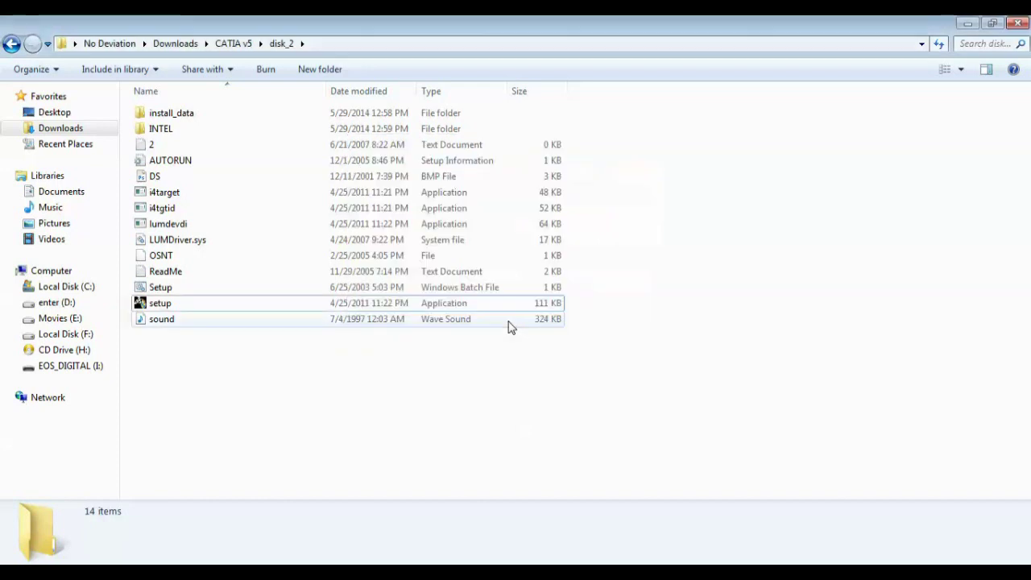
left_click(11, 44)
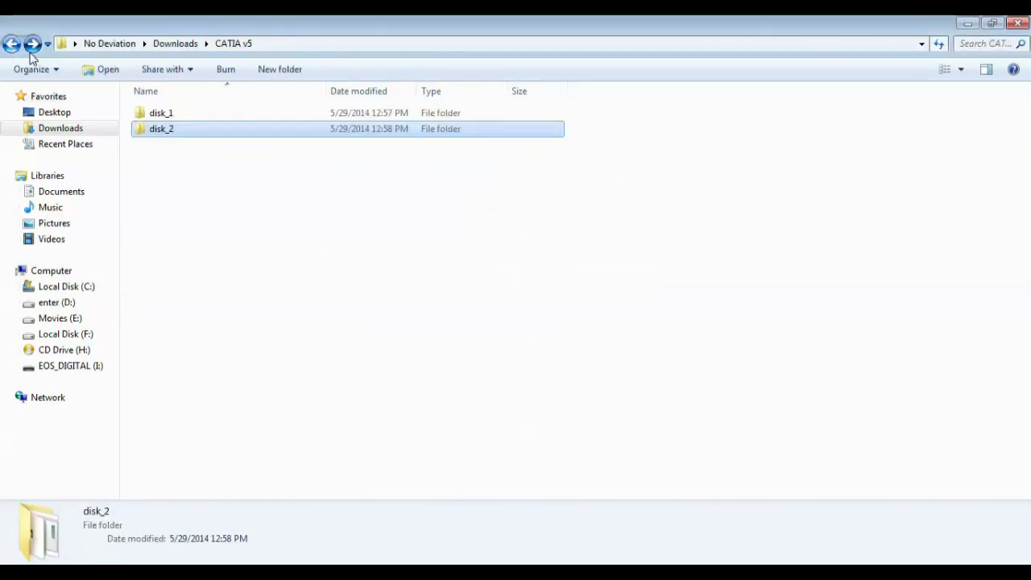
double_click(163, 114)
double_click(163, 115)
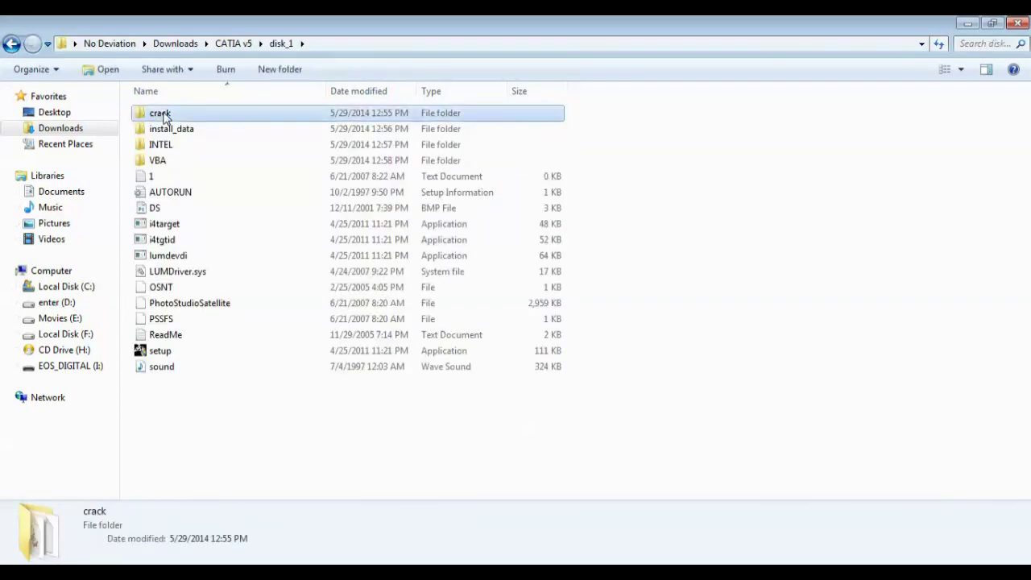
left_click(166, 129)
double_click(166, 114)
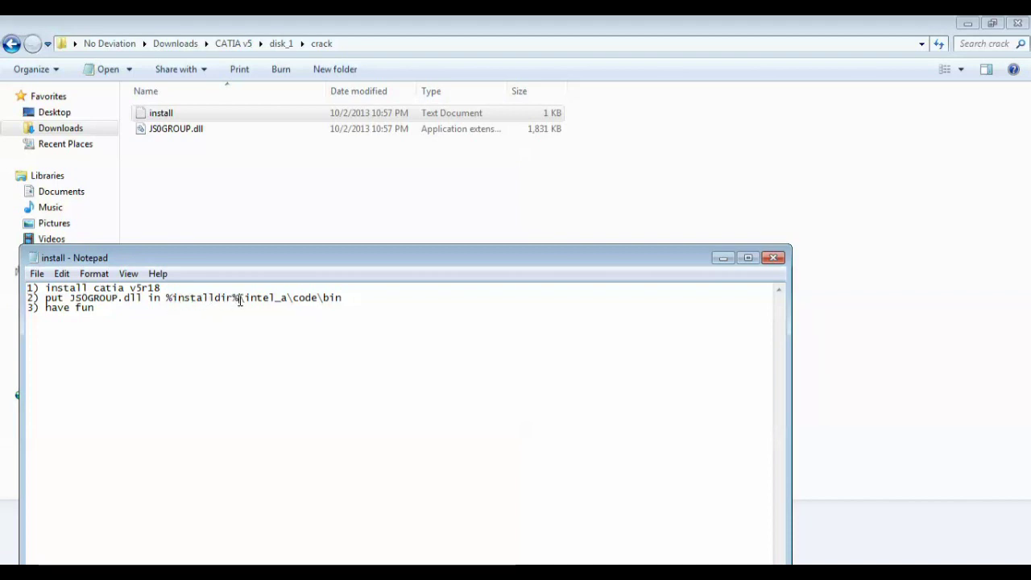
Step: Note the intel_a\code\bin target path and copy JS0GROUP.dll from the crack folder
left_click_drag(350, 301, 331, 296)
left_click(351, 298)
left_click(201, 135)
right_click(202, 135)
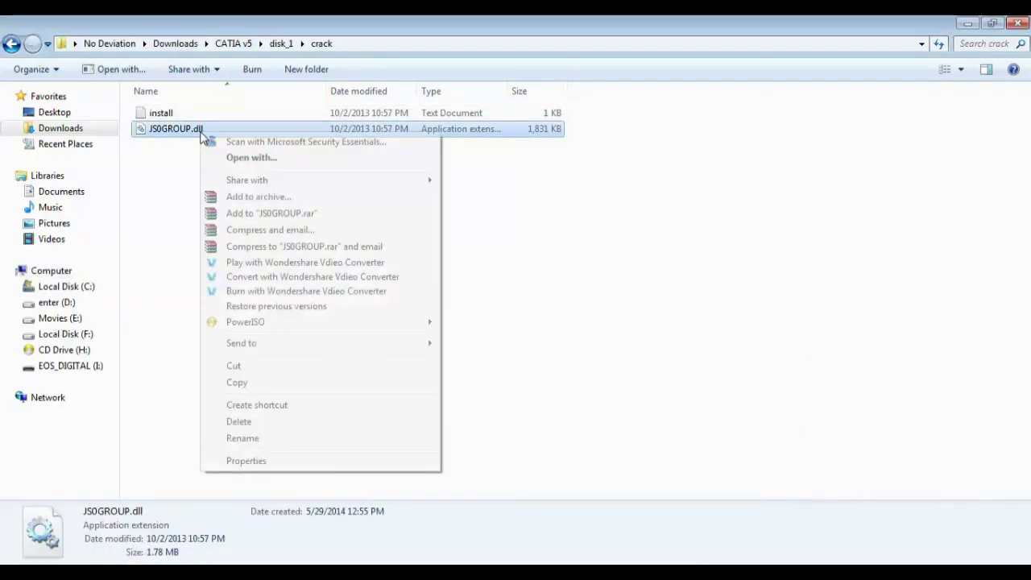
left_click(255, 382)
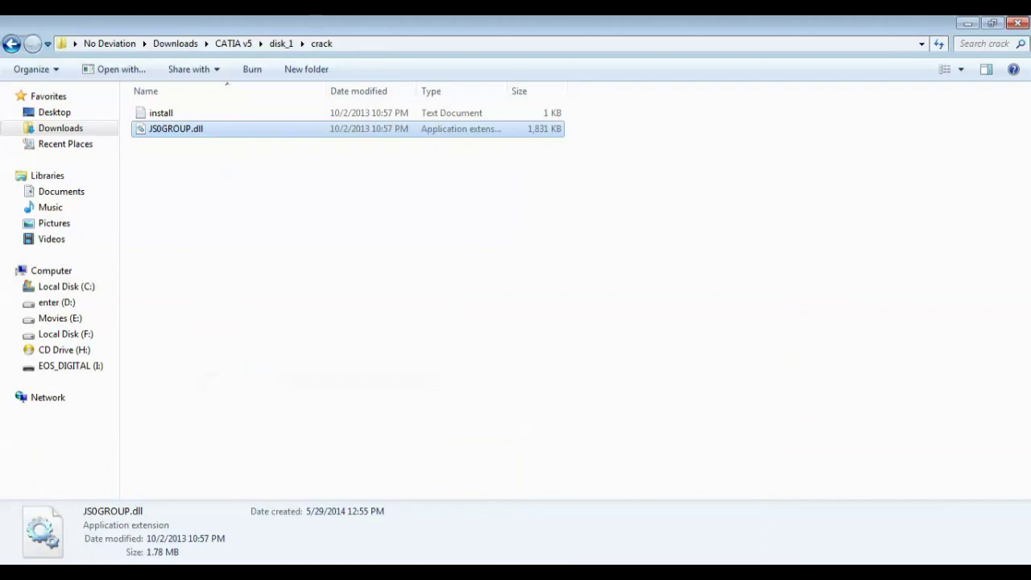
key("alt+Tab")
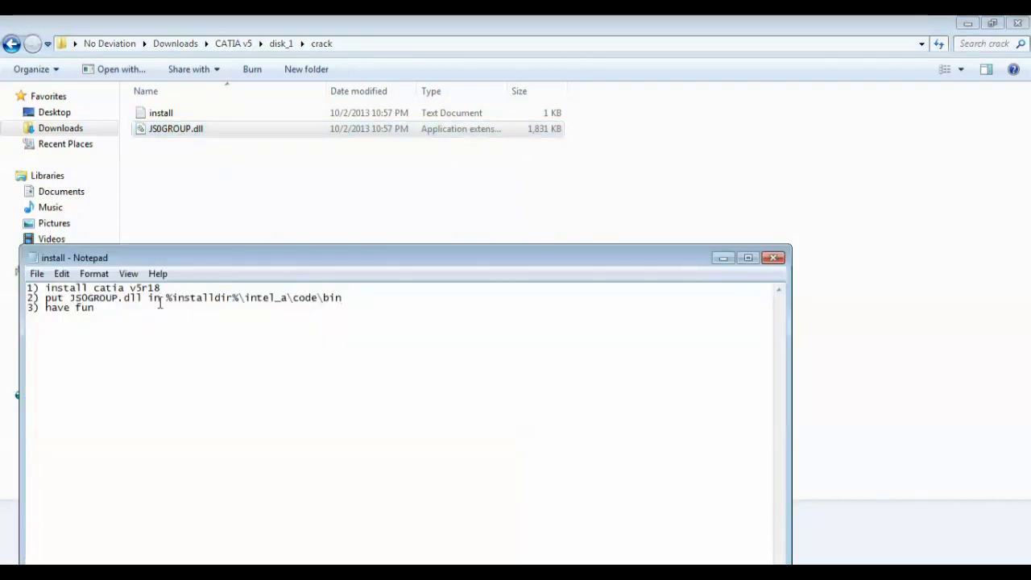
Step: Open Computer from the Start menu and select the Local Disk (C:) drive
key("super")
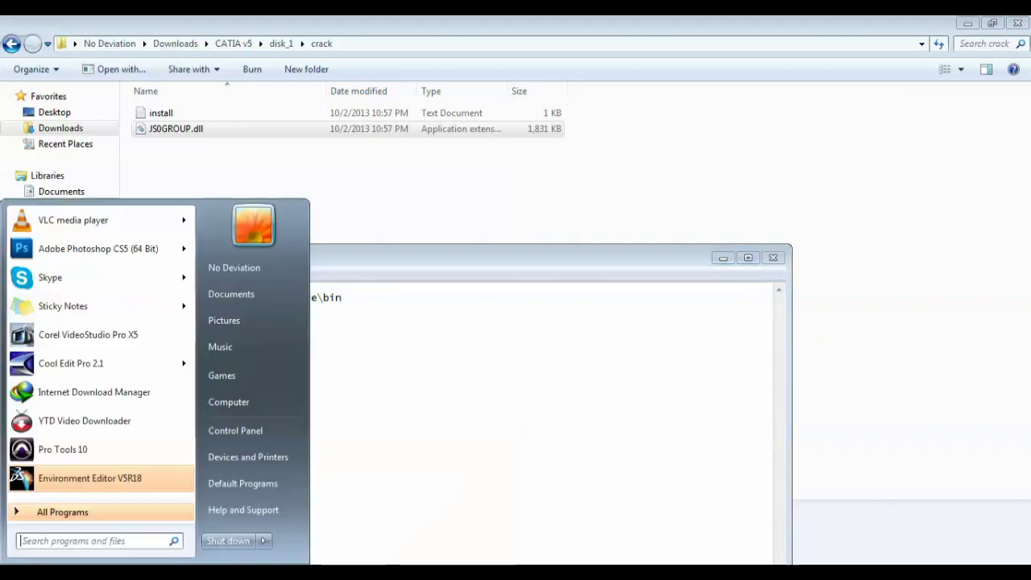
left_click(248, 402)
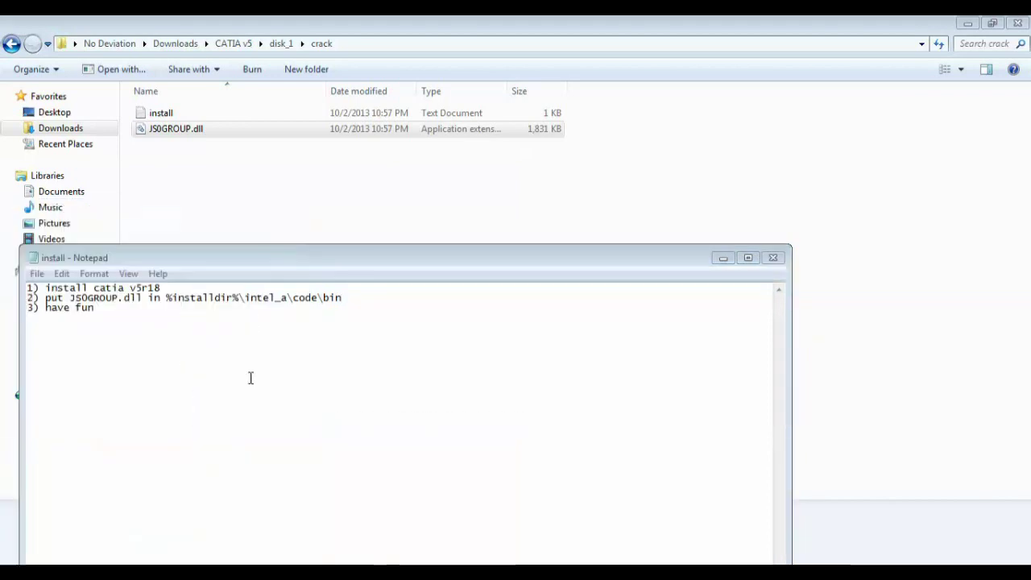
left_click(228, 135)
Step: Browse to C:\Program Files (x86)\Dassault Systemes\B18\intel_a\code\bin, checking the path against the install notes
double_click(228, 135)
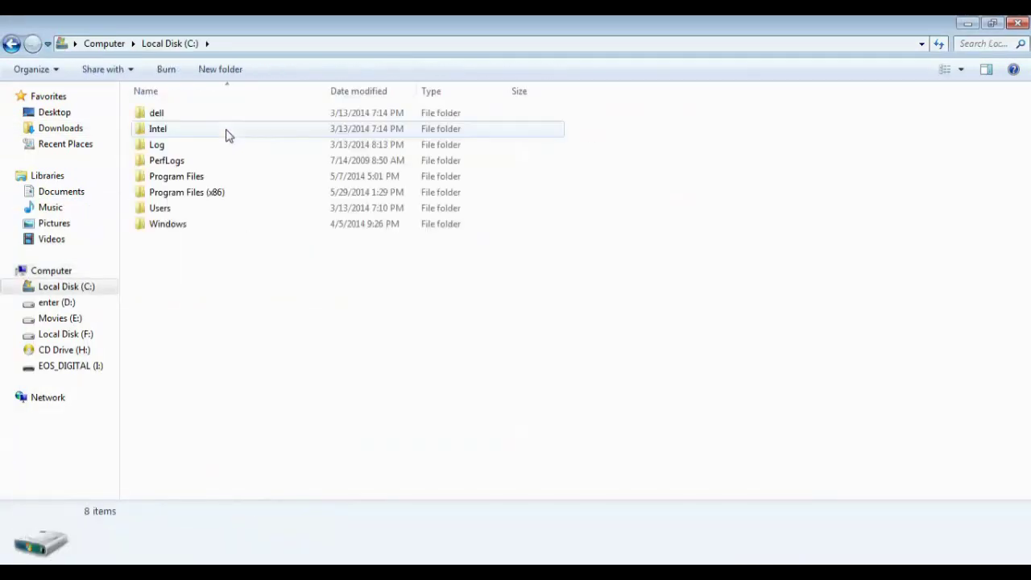
double_click(212, 190)
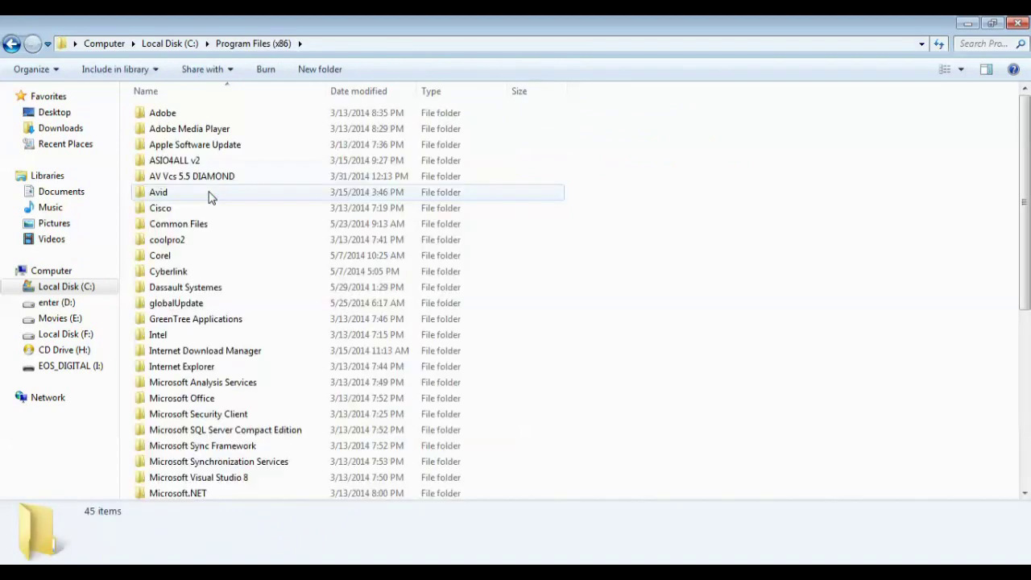
double_click(207, 289)
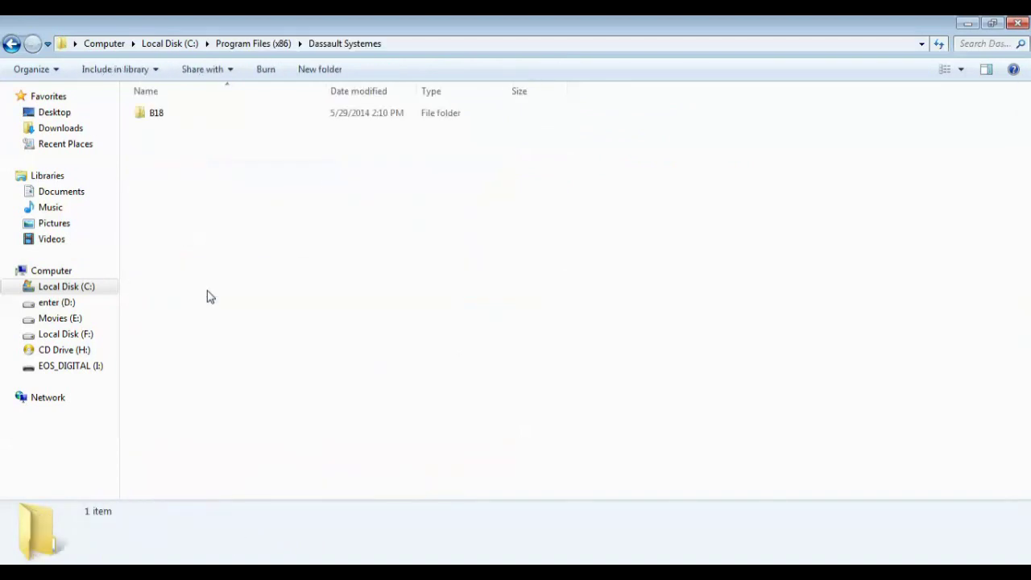
double_click(165, 114)
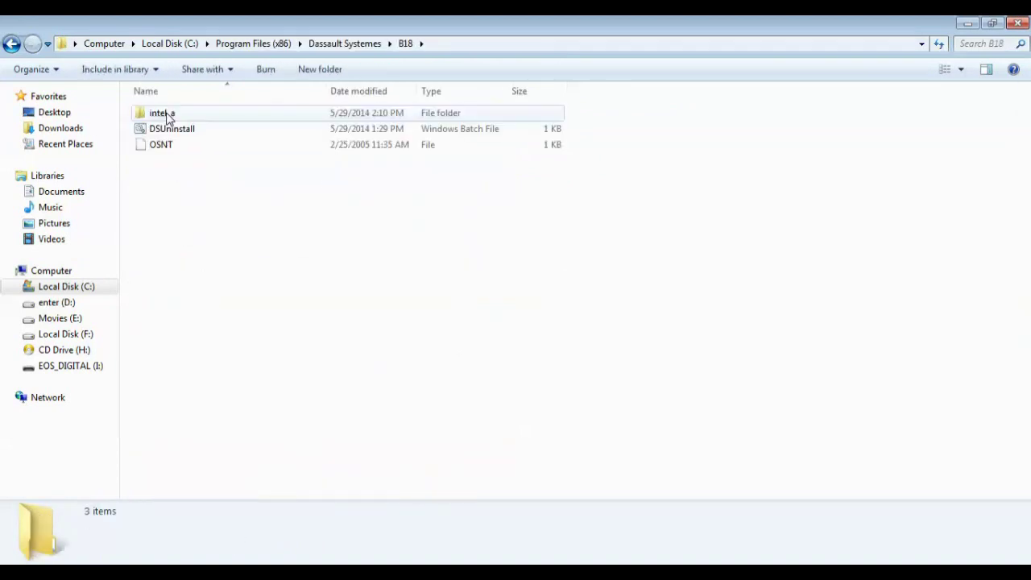
double_click(185, 115)
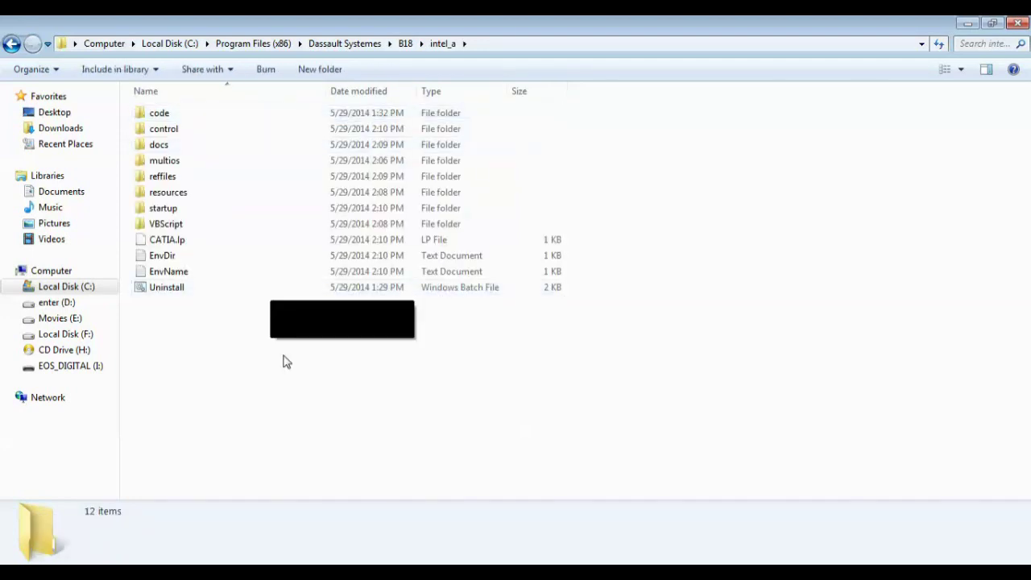
key("alt+Tab")
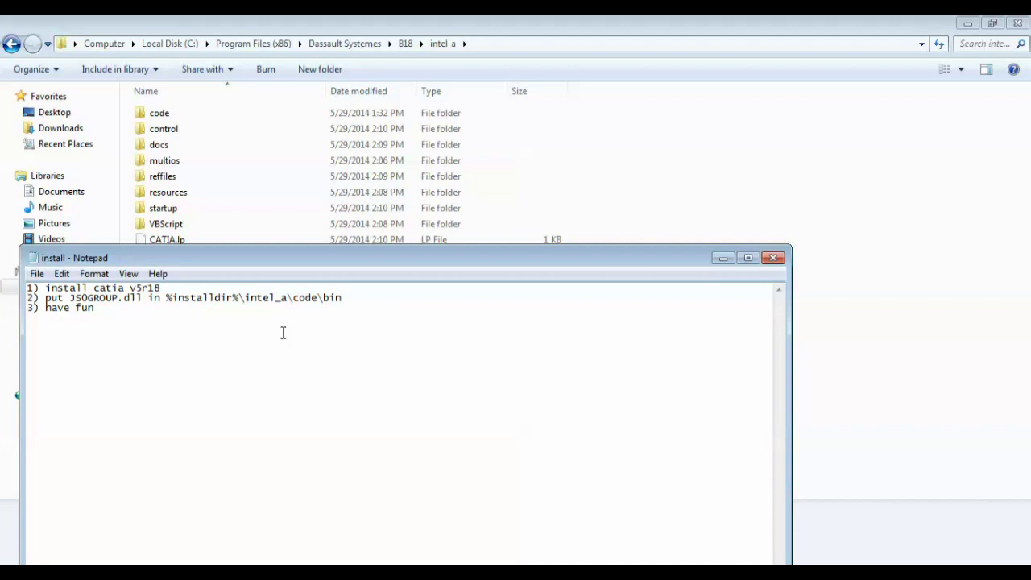
left_click(722, 257)
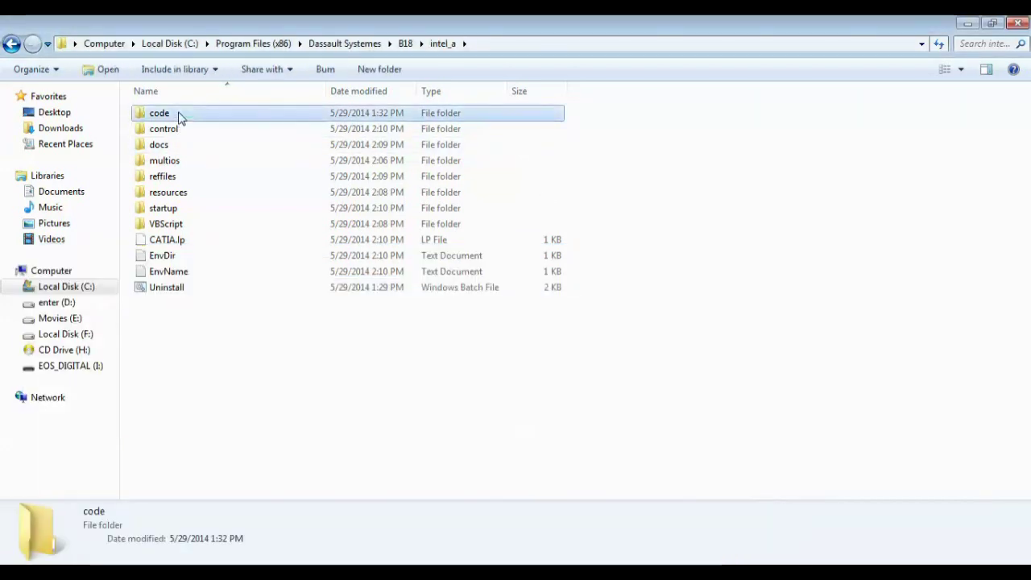
double_click(180, 115)
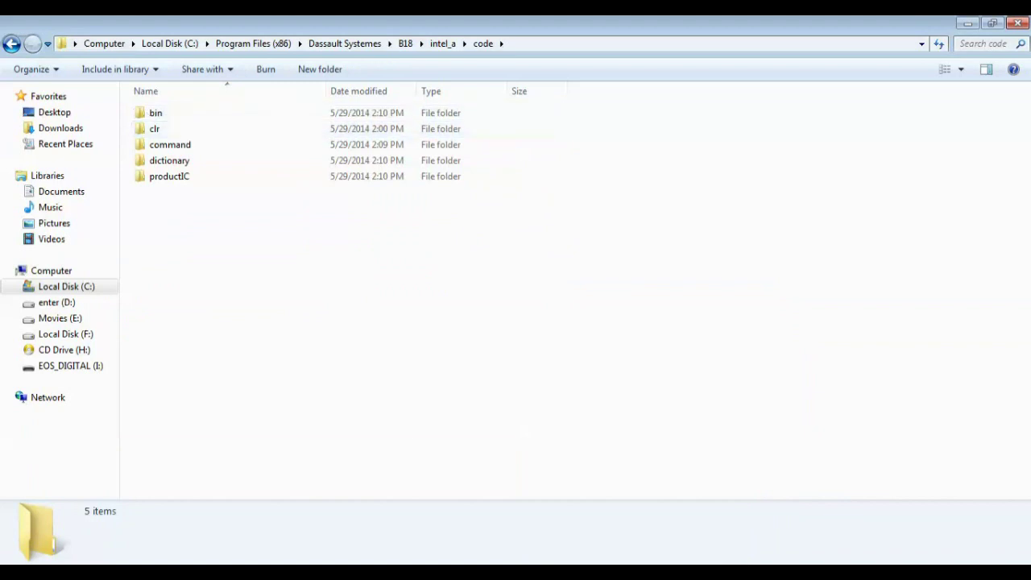
key("alt+Tab")
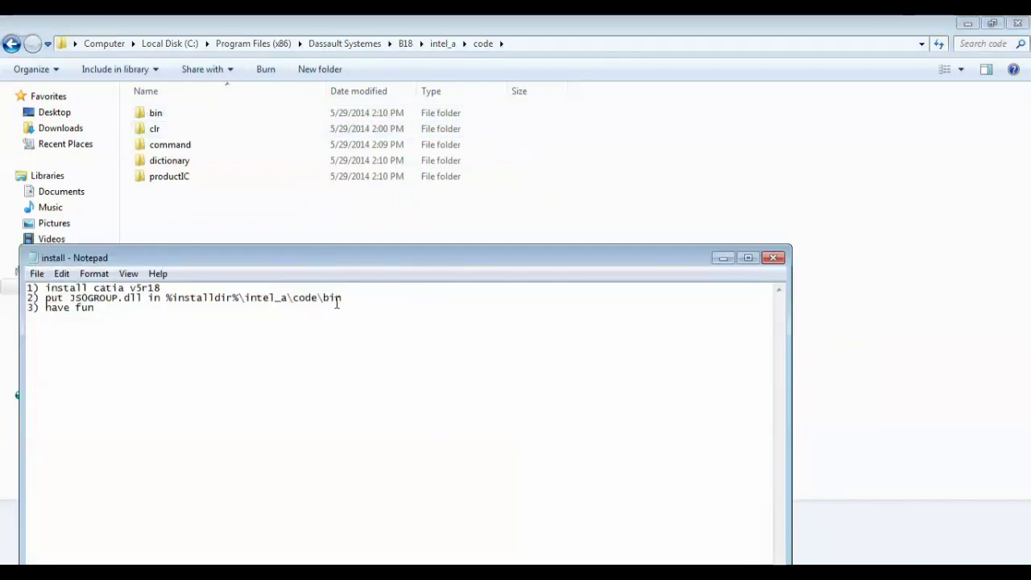
double_click(178, 112)
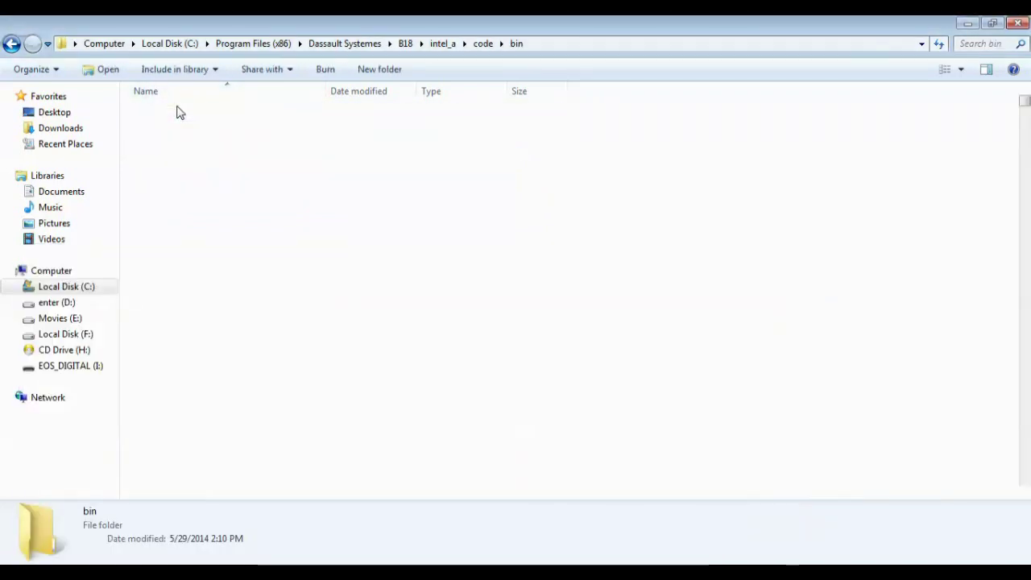
Step: Paste JS0GROUP.dll into the bin folder, replacing the existing copy with administrator permission
right_click(685, 274)
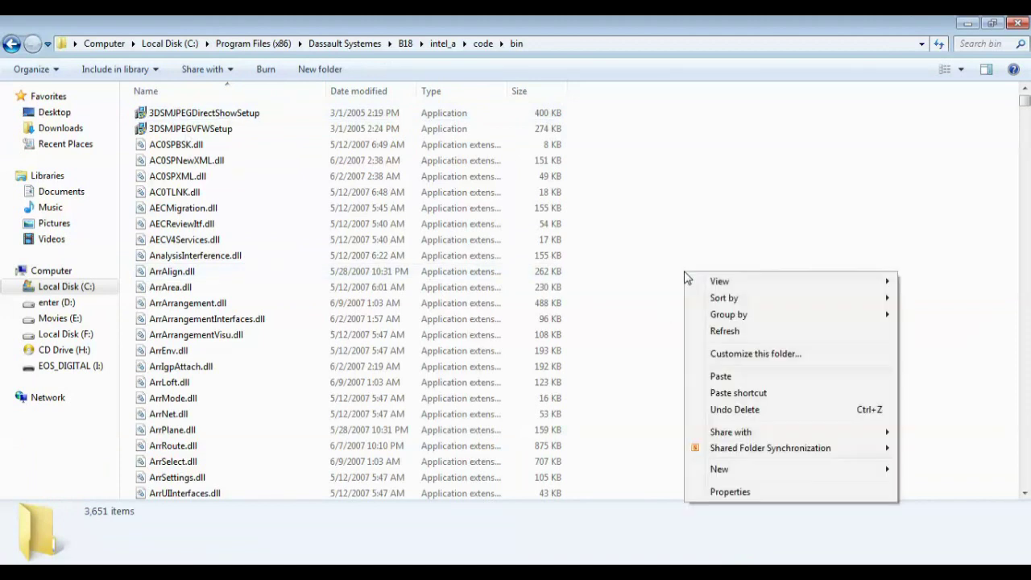
left_click(747, 380)
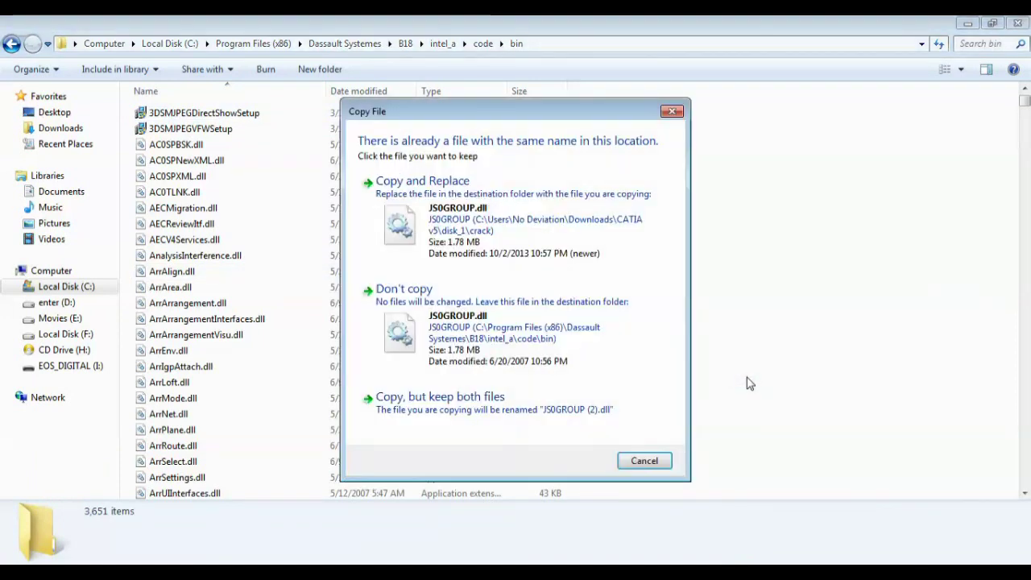
left_click(411, 221)
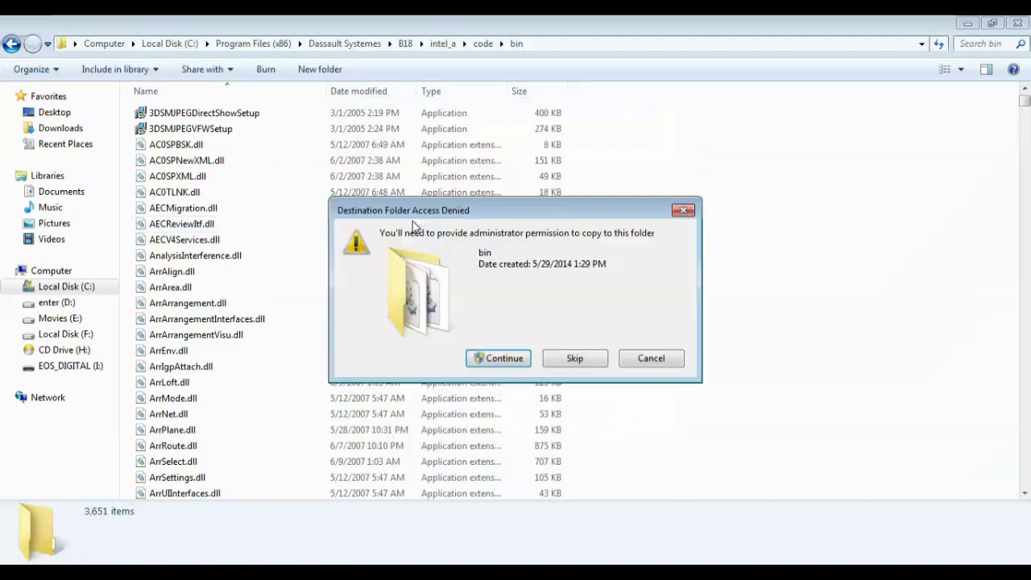
left_click(502, 359)
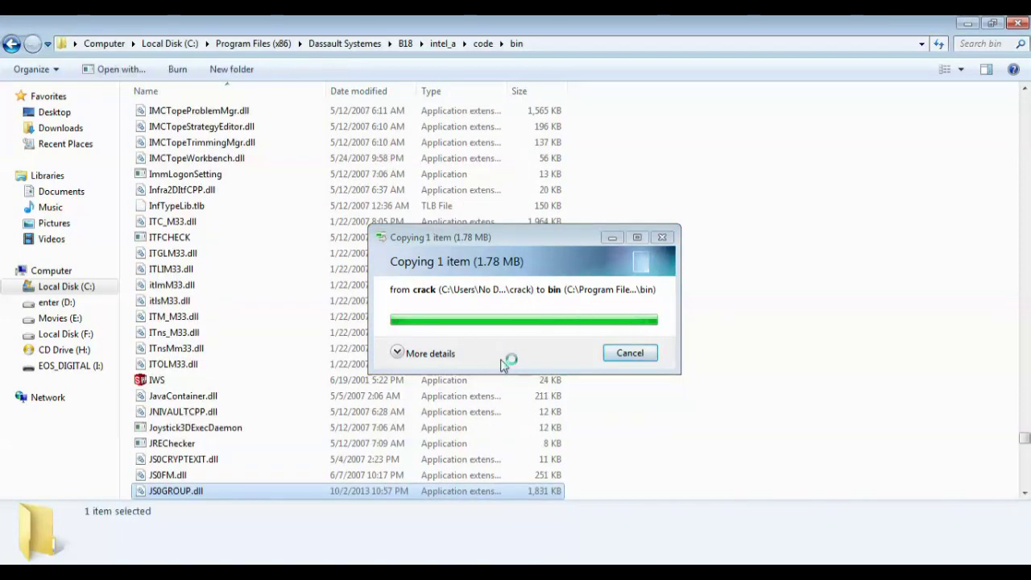
Step: Refresh the bin folder listing, then close the Explorer window and the install notes
right_click(683, 223)
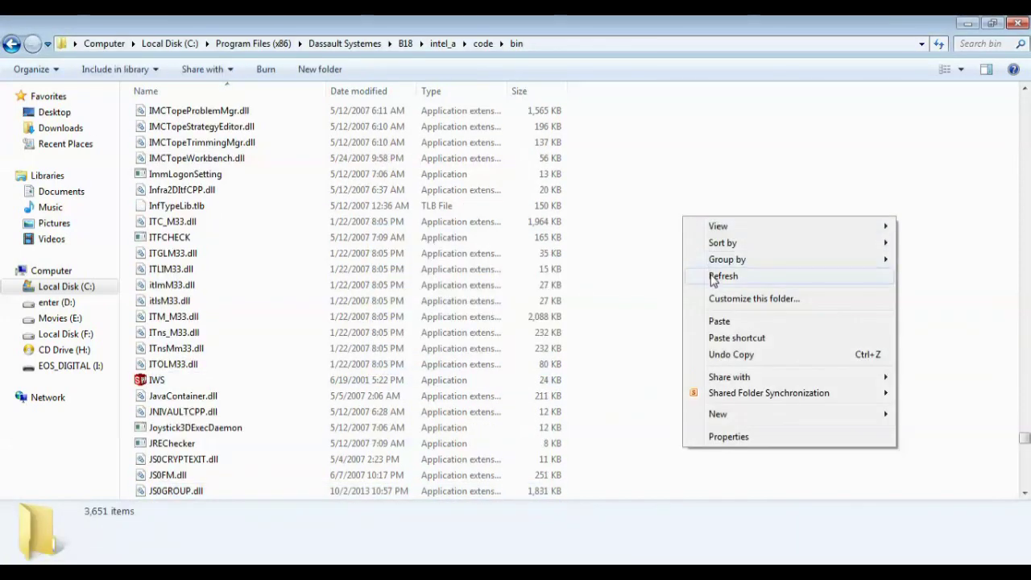
left_click(713, 276)
right_click(682, 221)
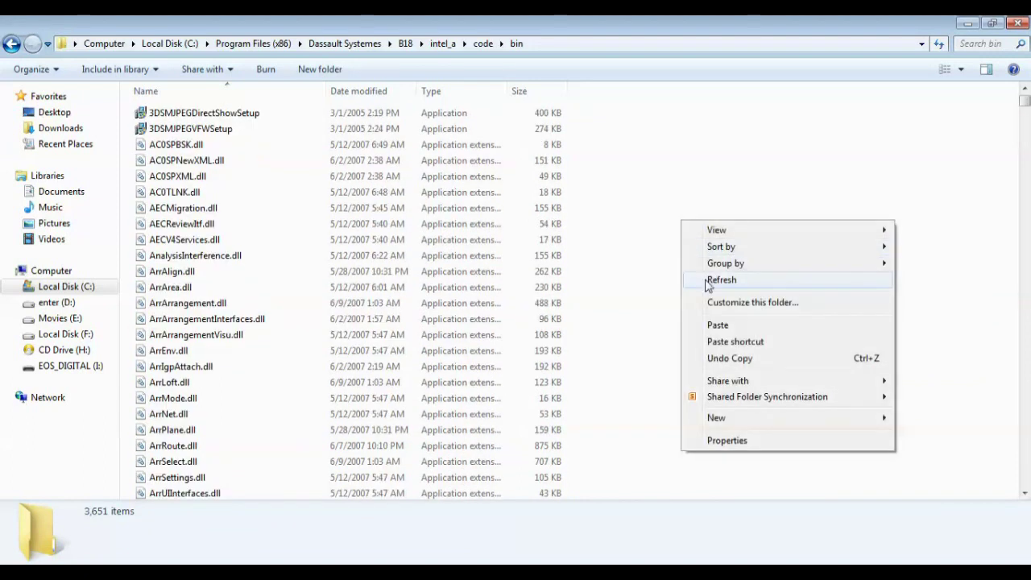
left_click(710, 278)
left_click(1010, 24)
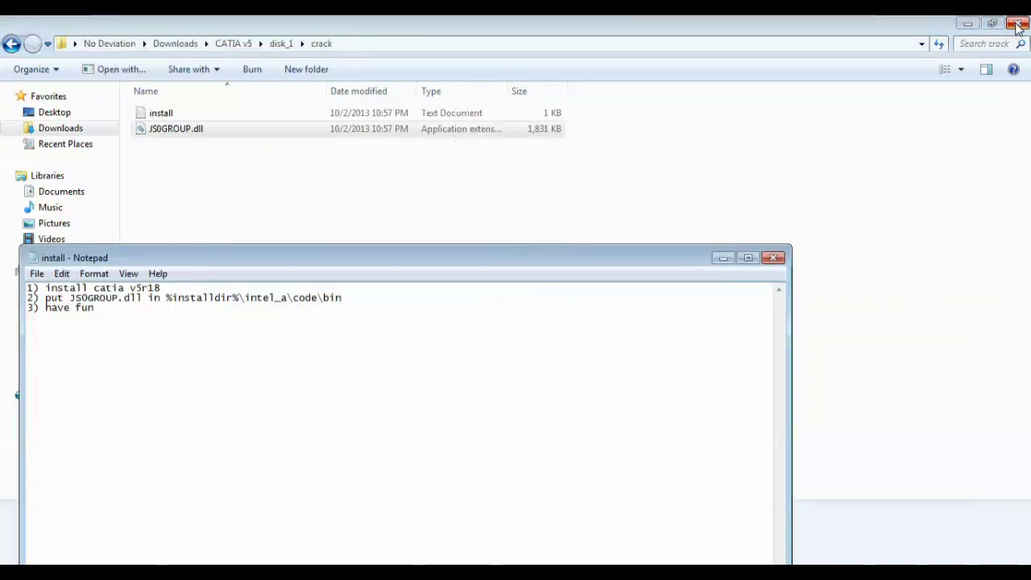
left_click(775, 255)
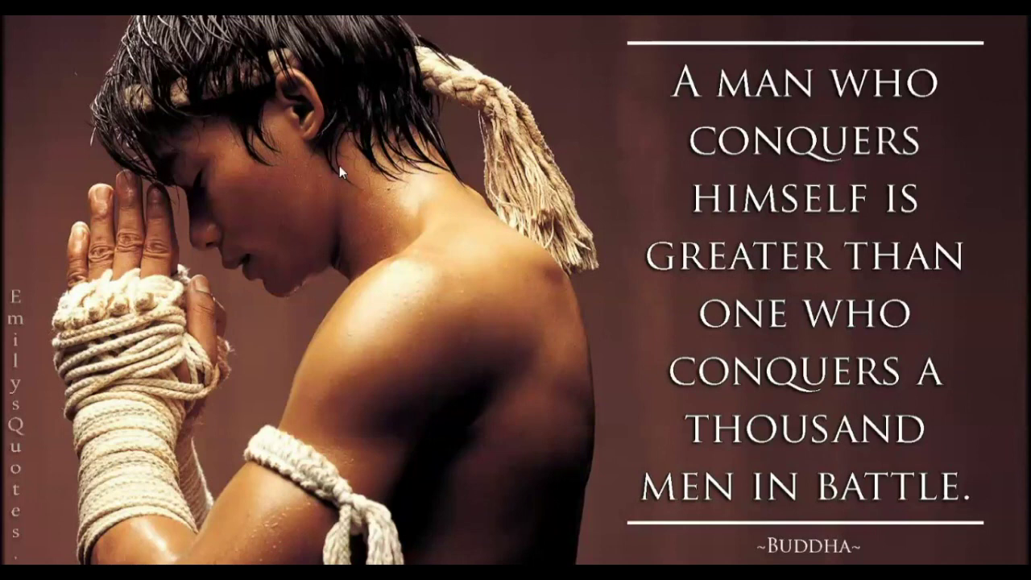
Step: Refresh the desktop and launch CATIA V5R18 from the CATIA group in All Programs
right_click(371, 203)
left_click(380, 215)
key("super")
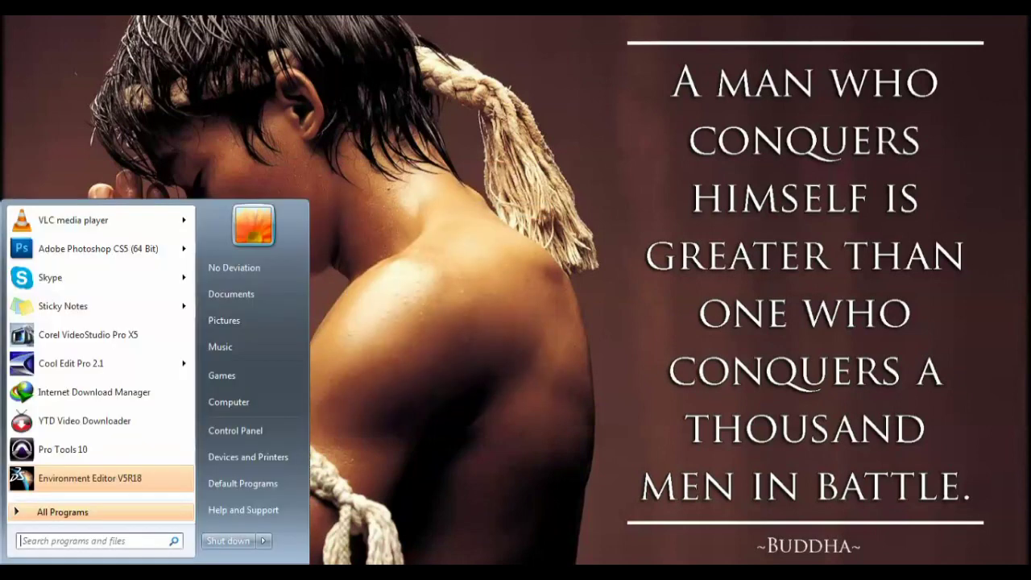
left_click(48, 512)
left_click_drag(183, 318, 197, 368)
left_click(129, 386)
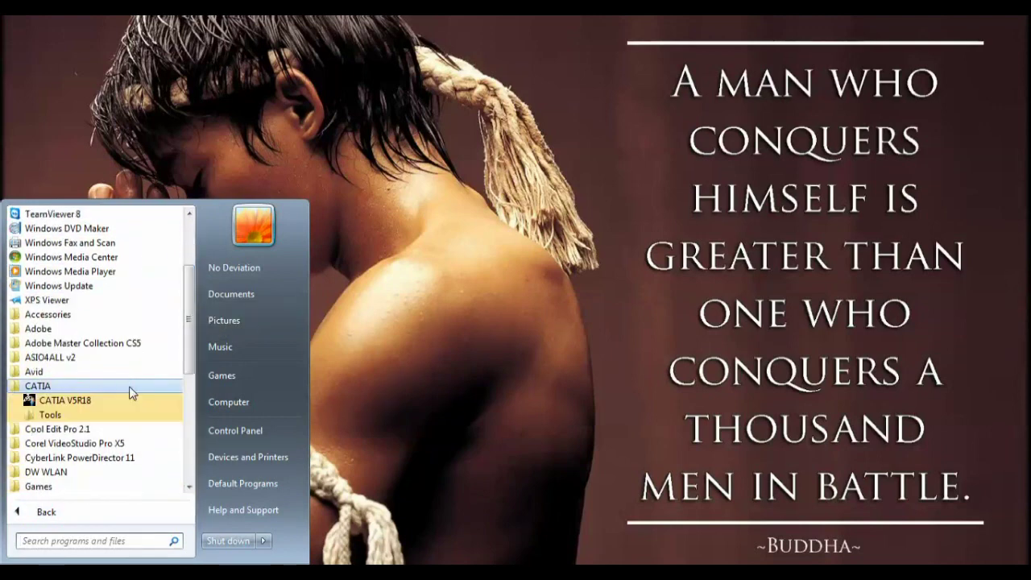
left_click(85, 404)
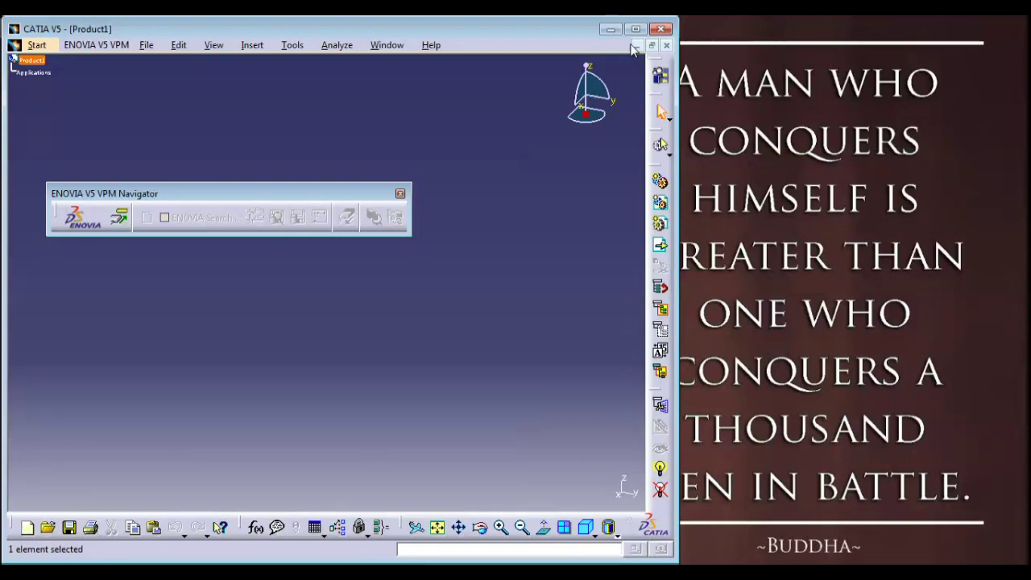
Step: Maximize the CATIA Product1 window and show the Mechanical Design workbenches from the Start menu
left_click(635, 29)
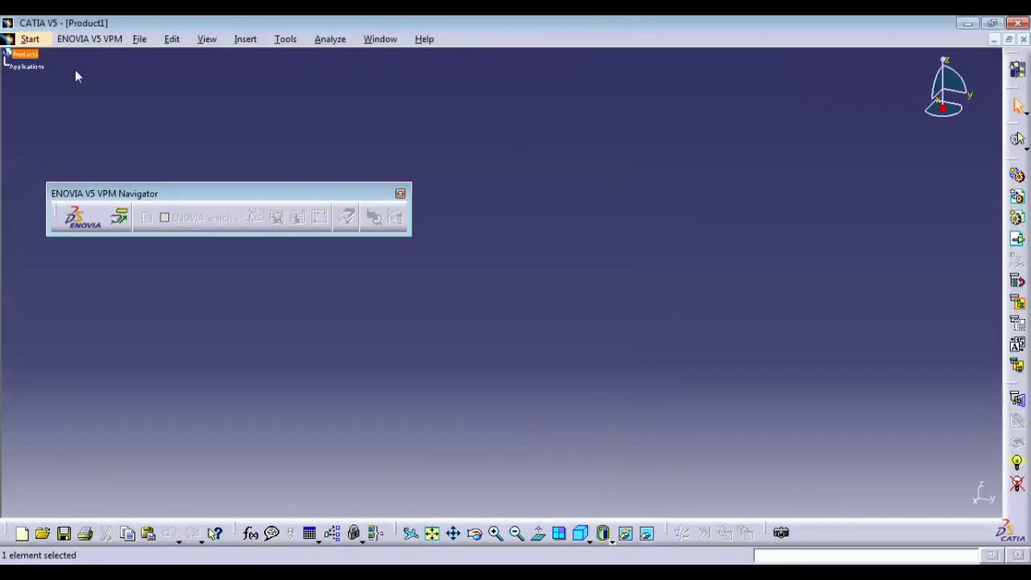
left_click(29, 39)
mouse_move(90, 77)
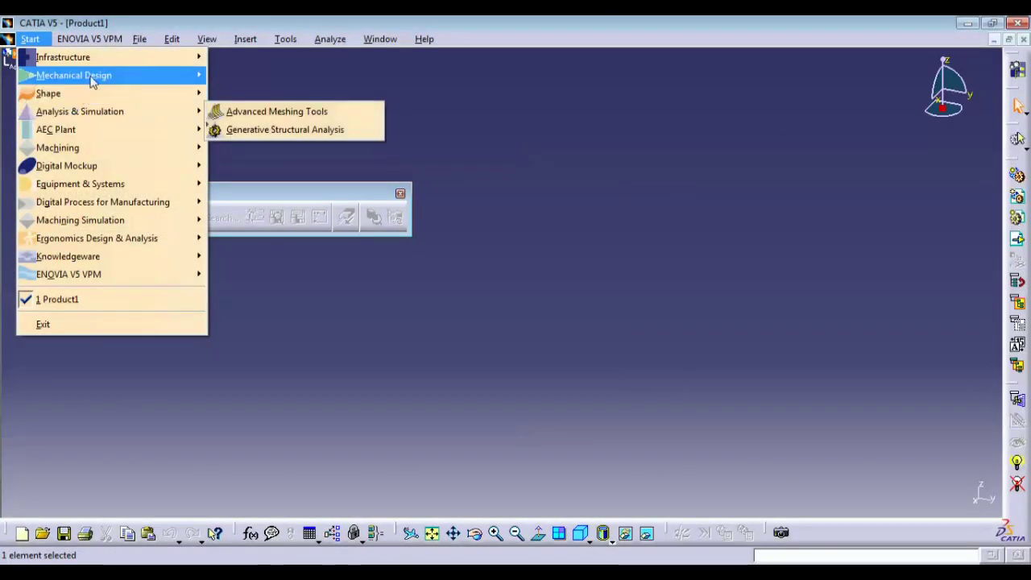